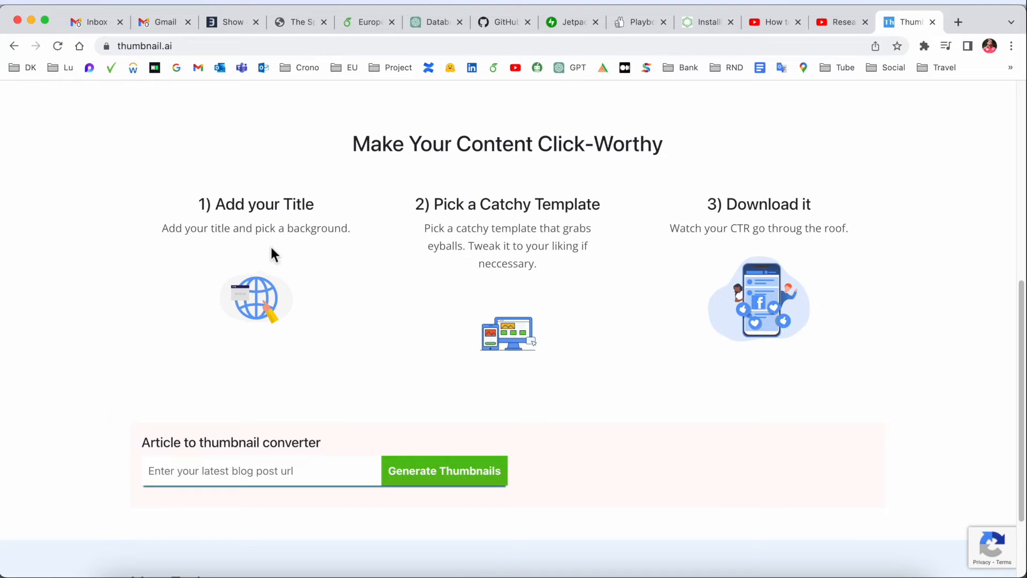
{"action": "left_click_drag", "start_coordinate": [216, 204], "coordinate": [324, 210]}
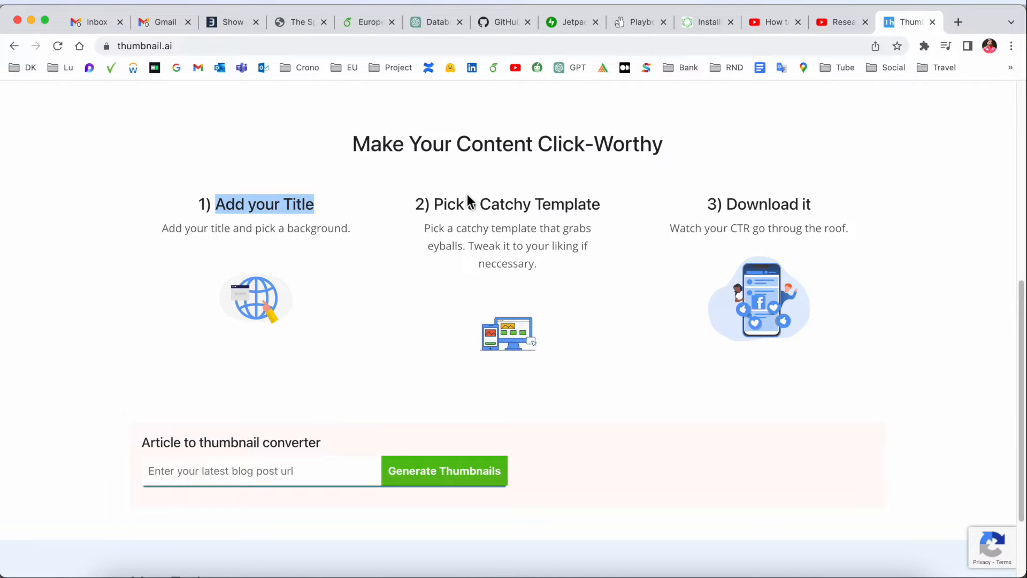
{"action": "scroll", "coordinate": [758, 198], "scroll_direction": "down", "scroll_amount": 3}
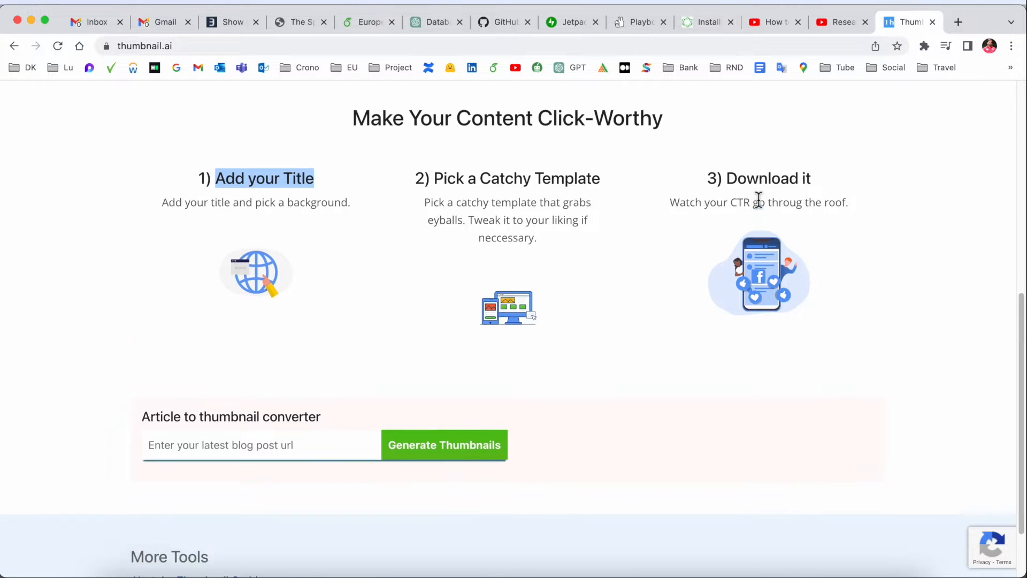
Sign up for a new account, entering the name, the e-mail address and the account password twice
{"action": "scroll", "coordinate": [757, 195], "scroll_direction": "up", "scroll_amount": 10}
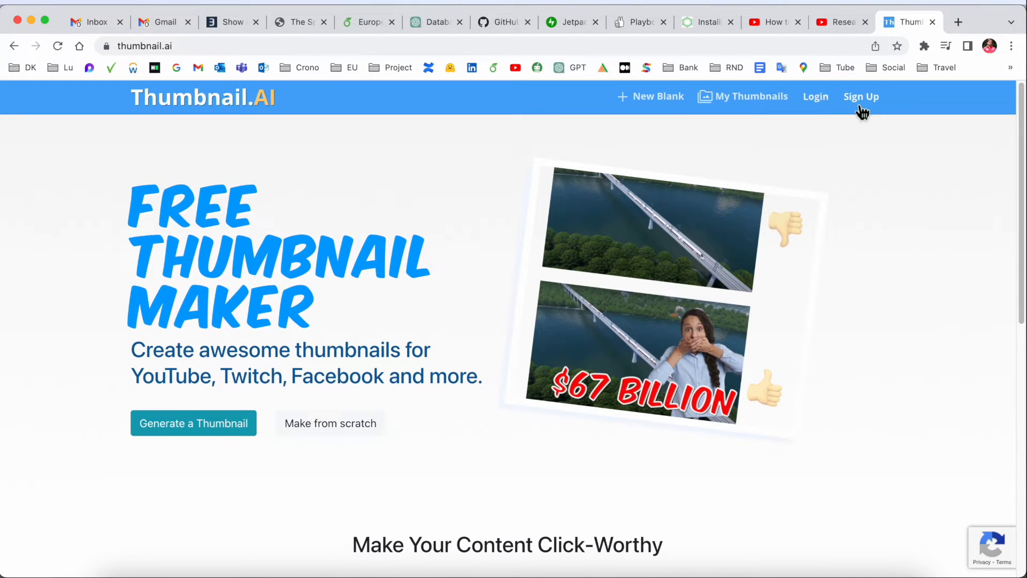
{"action": "left_click", "coordinate": [861, 107]}
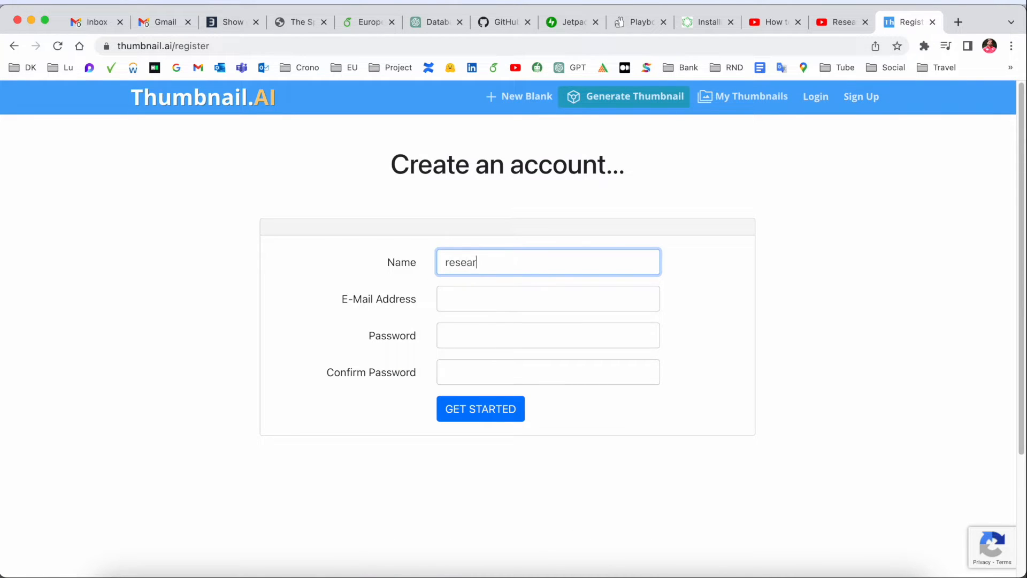
{"action": "left_click", "coordinate": [473, 300]}
{"action": "left_click", "coordinate": [535, 332]}
{"action": "left_click", "coordinate": [476, 341]}
{"action": "type", "text": "•••••••••"}
{"action": "key", "text": "Tab"}
{"action": "type", "text": "•••••••••"}
{"action": "left_click", "coordinate": [470, 420]}
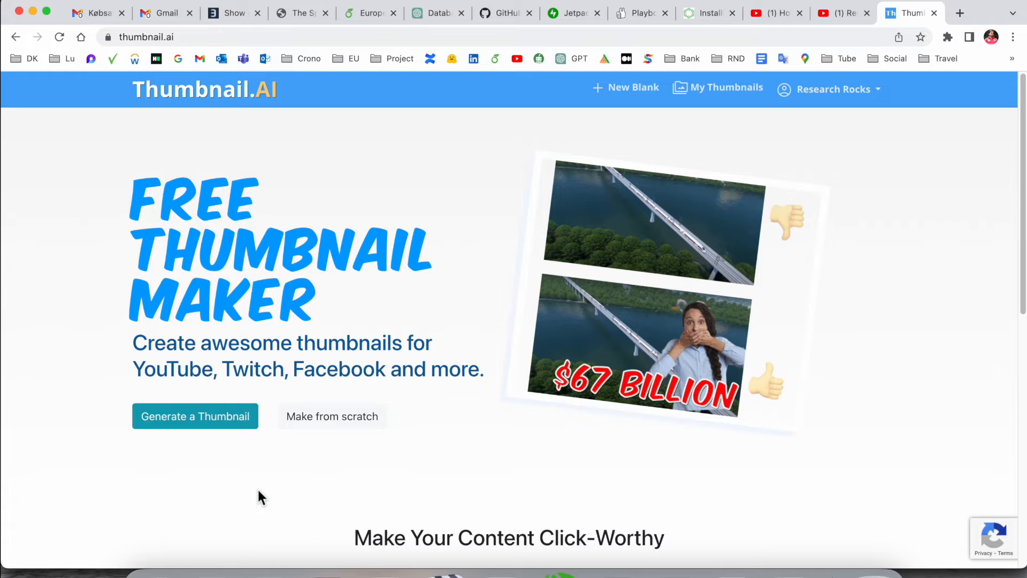
{"action": "left_click", "coordinate": [880, 95]}
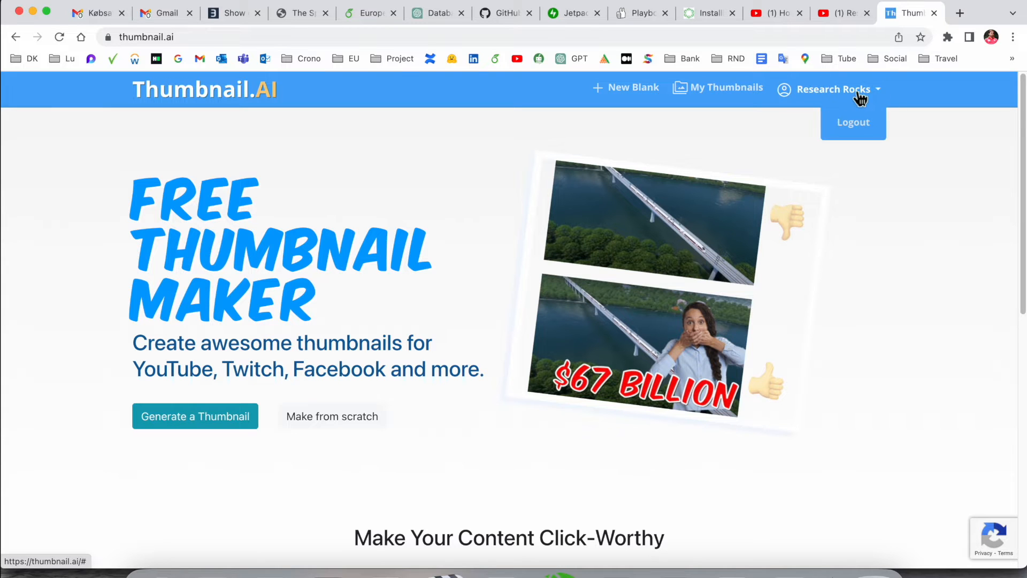
{"action": "left_click", "coordinate": [414, 206]}
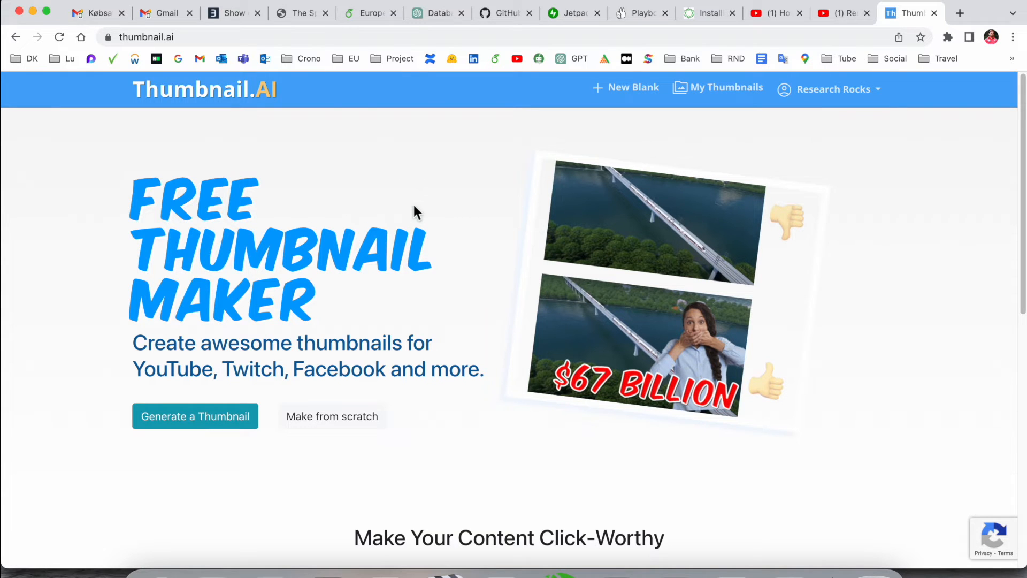
Start generating a thumbnail and enter "Set up Open To Work LinkedIn" as its title text
{"action": "left_click", "coordinate": [197, 428]}
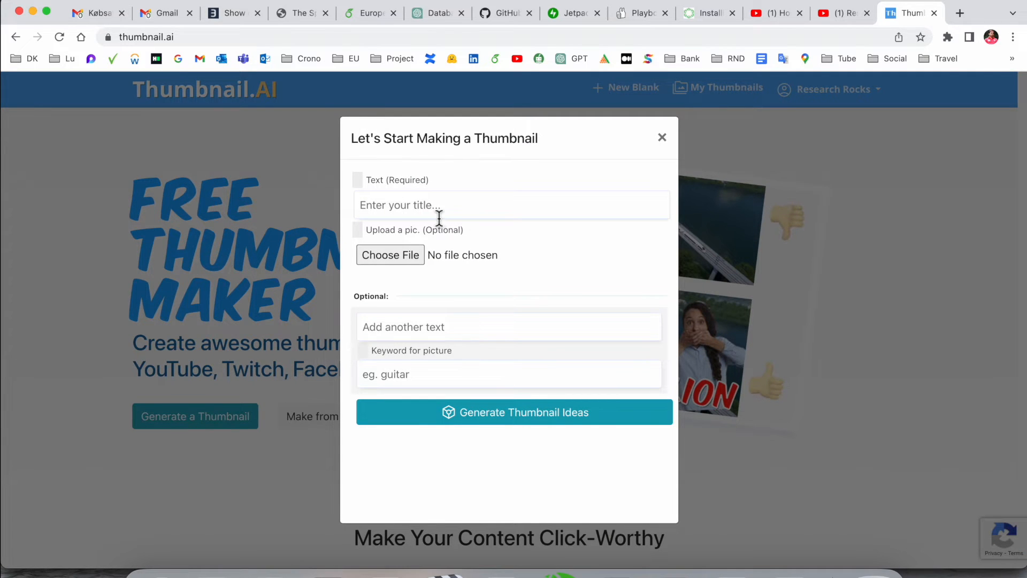
{"action": "left_click", "coordinate": [405, 210]}
{"action": "type", "text": "set up Open To Work LinkedIn"}
{"action": "left_click", "coordinate": [365, 209]}
{"action": "key", "text": "BackSpace"}
{"action": "type", "text": "S"}
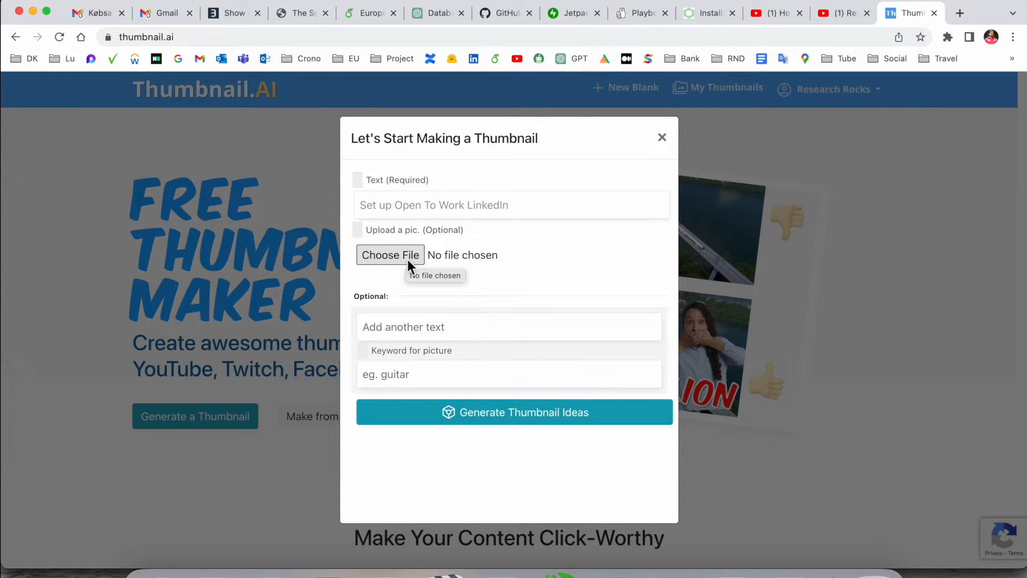
Preview the image "How to set up Open To Work LinkedIn.jpg" from the Desktop folder
{"action": "left_click", "coordinate": [408, 259]}
{"action": "left_click", "coordinate": [650, 159]}
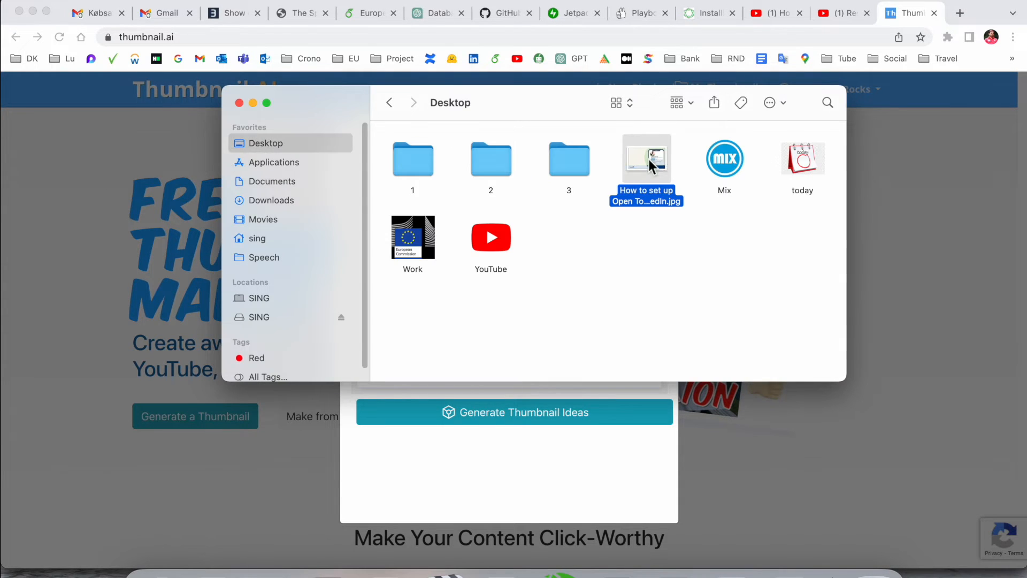
{"action": "key", "text": "space"}
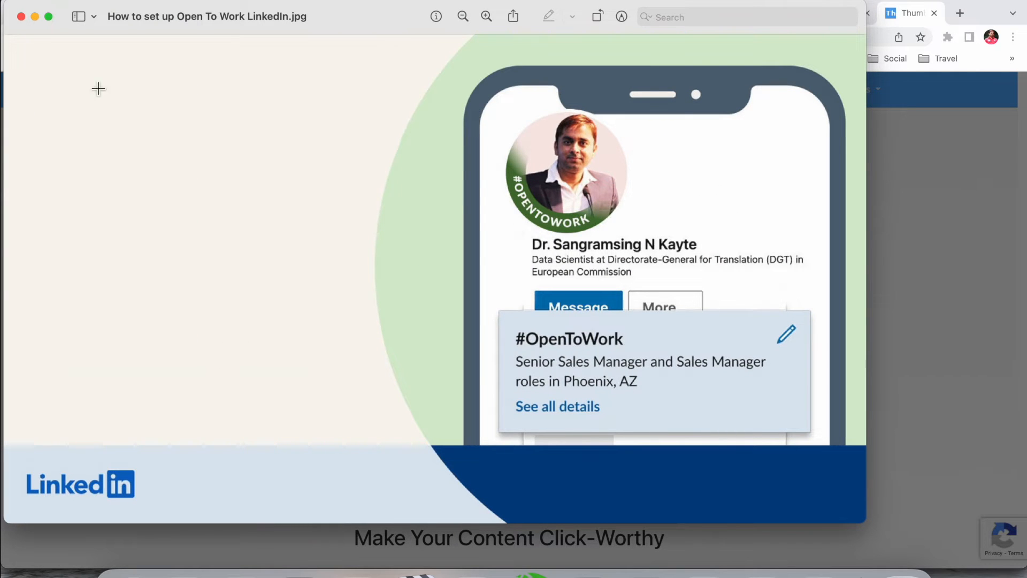
{"action": "left_click", "coordinate": [22, 17]}
Upload "How to set up Open To Work LinkedIn.jpg" as the thumbnail picture and generate the thumbnail ideas
{"action": "left_click", "coordinate": [387, 255]}
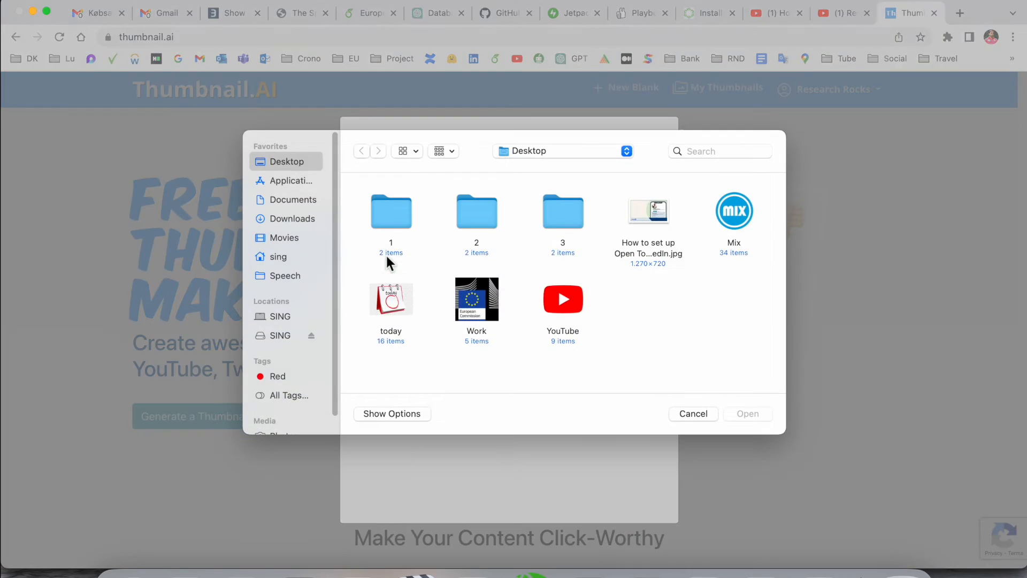
{"action": "double_click", "coordinate": [631, 208]}
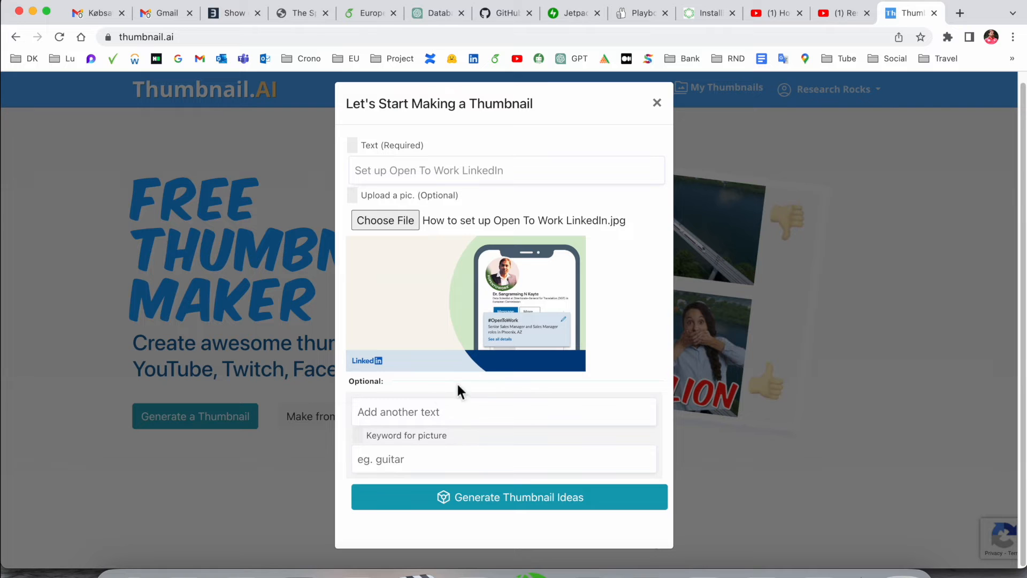
{"action": "left_click", "coordinate": [535, 508]}
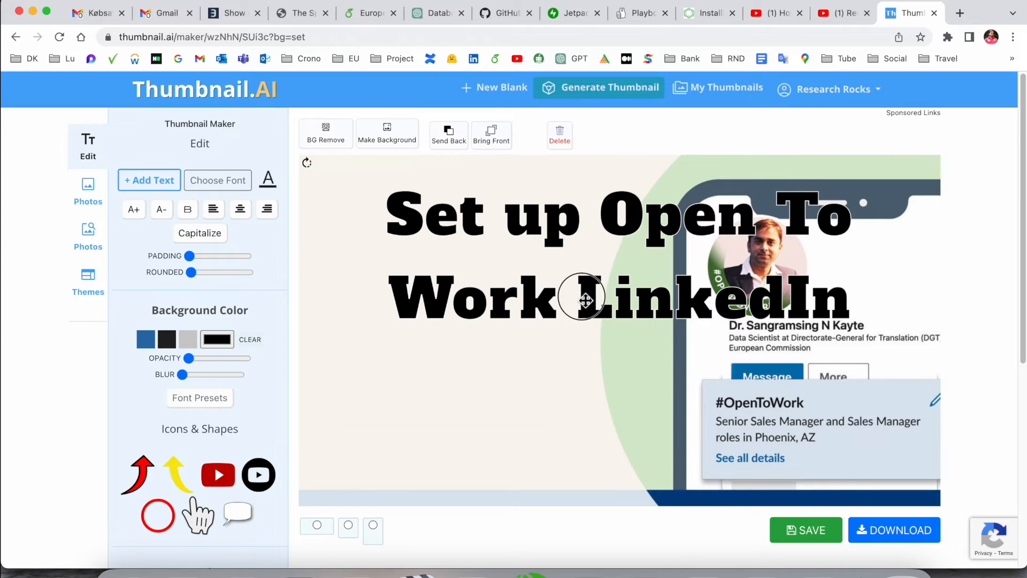
Move the title away from the phone picture and shrink its text
{"action": "left_click_drag", "start_coordinate": [585, 298], "coordinate": [525, 308]}
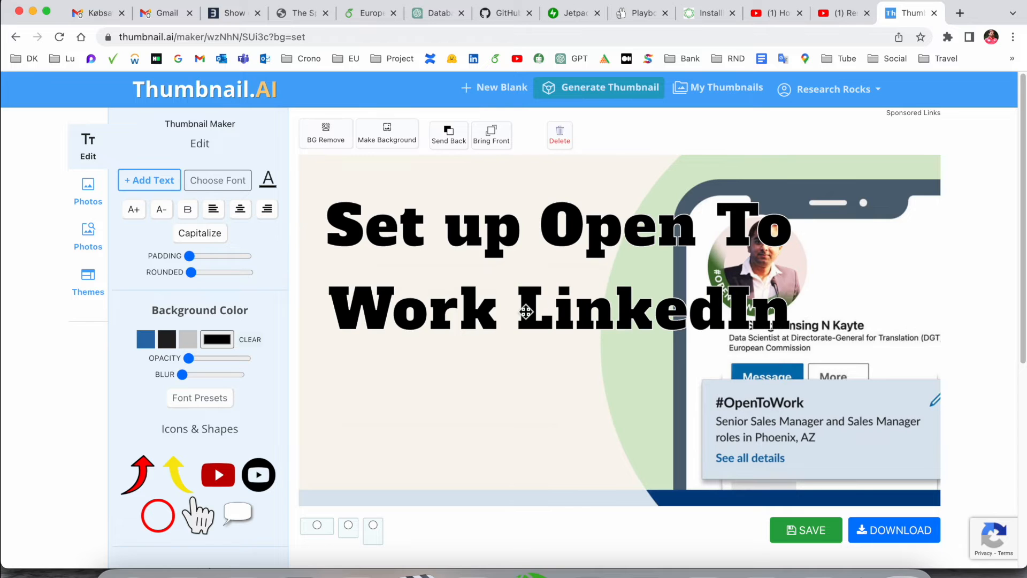
{"action": "left_click", "coordinate": [624, 281]}
{"action": "left_click_drag", "start_coordinate": [887, 376], "coordinate": [697, 367]}
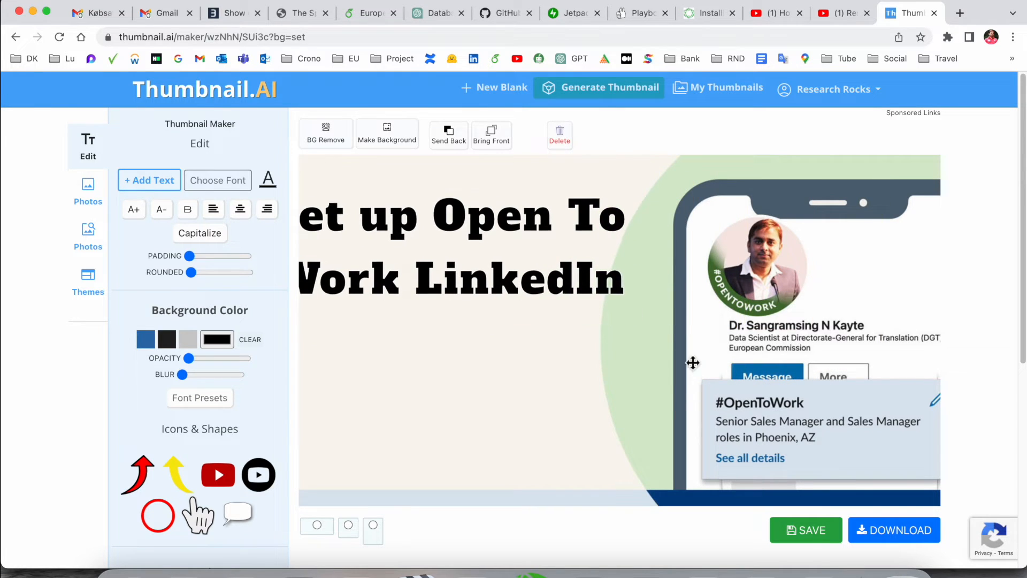
Break the title into the lines "Set up Open", "To Work" and "LinkedIn" and place it on the beige area
{"action": "left_click", "coordinate": [614, 249]}
{"action": "key", "text": "Return"}
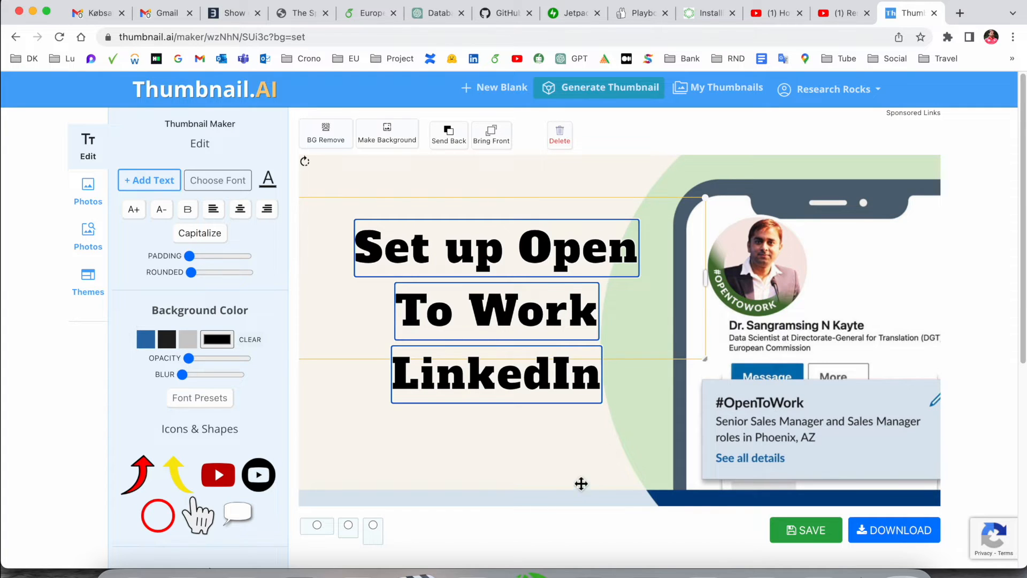
{"action": "left_click", "coordinate": [584, 488]}
{"action": "mouse_move", "coordinate": [486, 305]}
{"action": "left_mouse_down"}
{"action": "mouse_move", "coordinate": [478, 328]}
{"action": "mouse_move", "coordinate": [470, 310]}
{"action": "left_mouse_up"}
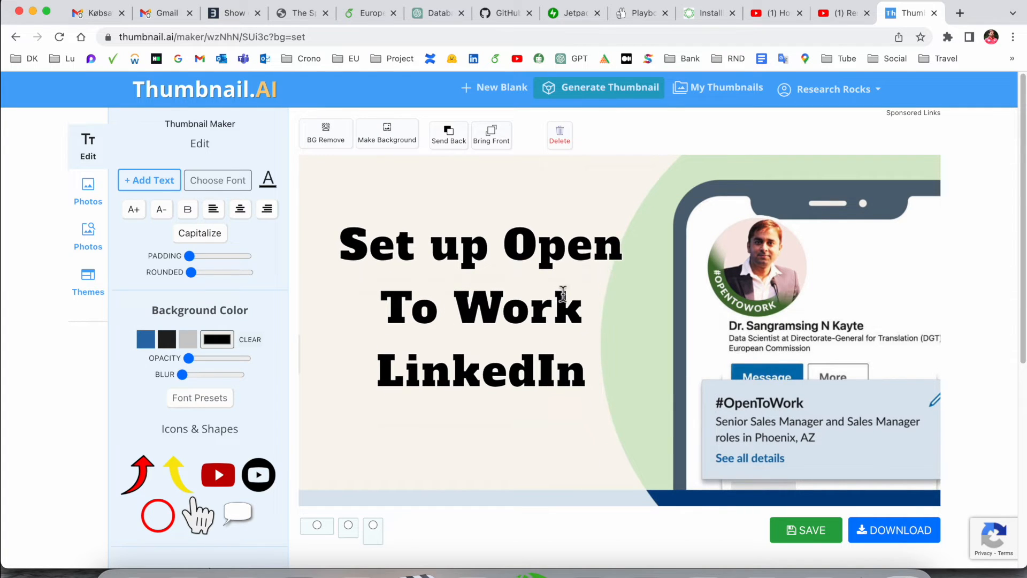
Enlarge the title's font slightly so it fills the beige area beside the phone
{"action": "left_click", "coordinate": [448, 316]}
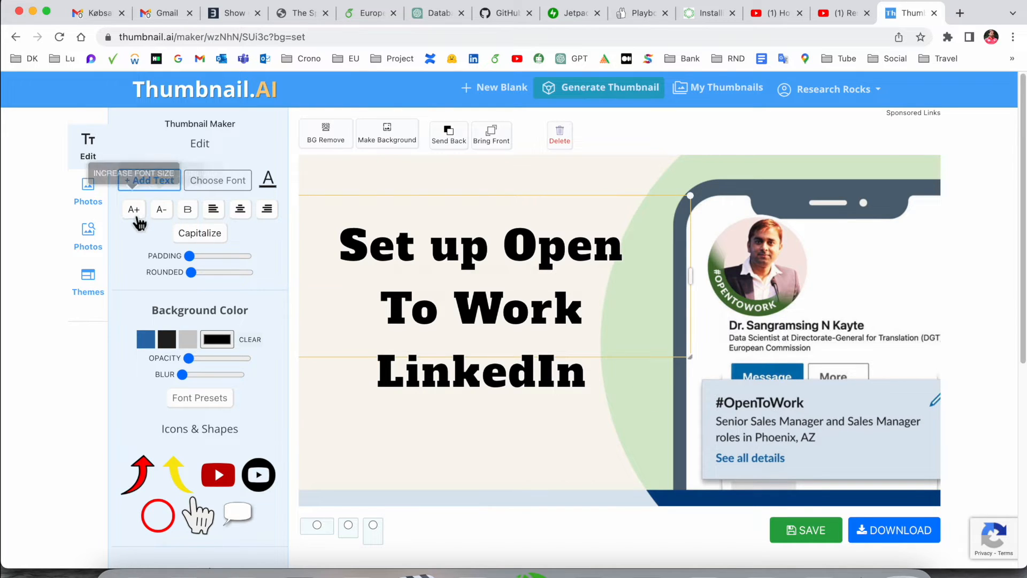
{"action": "left_click", "coordinate": [138, 218]}
{"action": "left_click", "coordinate": [137, 217]}
{"action": "left_click", "coordinate": [162, 216]}
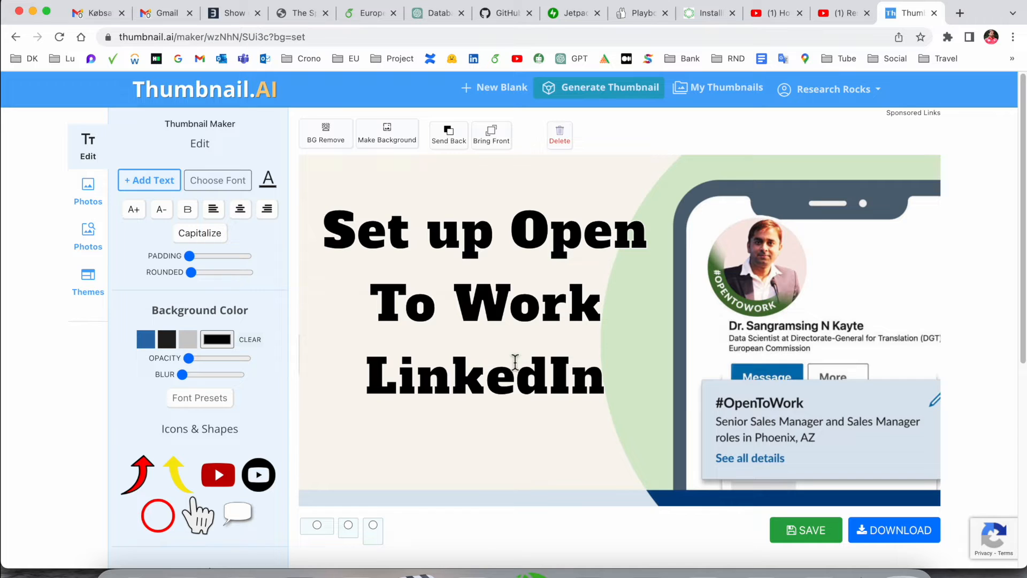
Change the title's text colour from black to blue, RGB 33, 58, 186
{"action": "left_click", "coordinate": [268, 179]}
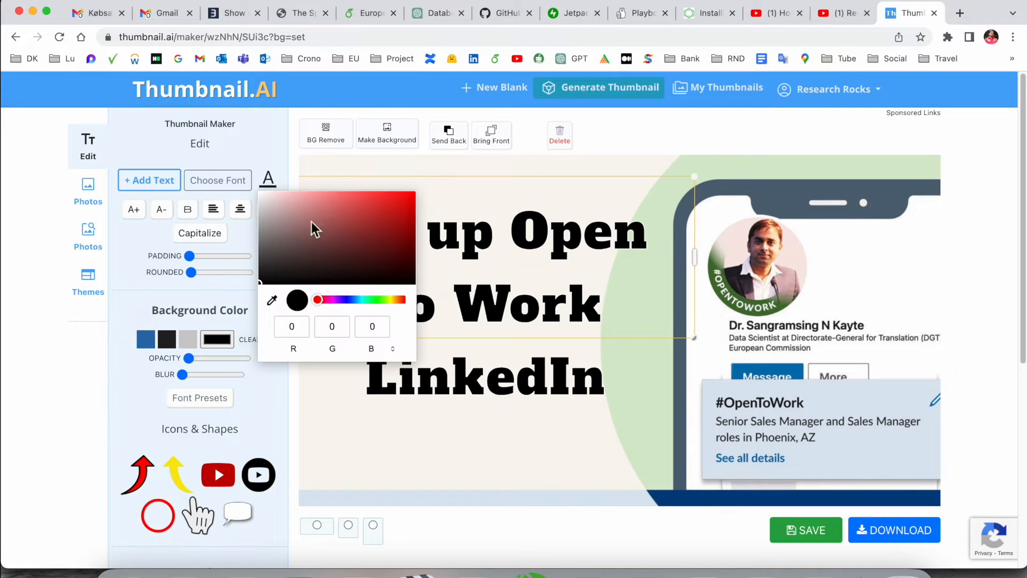
{"action": "left_click_drag", "start_coordinate": [322, 303], "coordinate": [369, 299]}
{"action": "double_click", "coordinate": [302, 332]}
{"action": "left_click_drag", "start_coordinate": [326, 267], "coordinate": [276, 246]}
{"action": "left_click", "coordinate": [325, 299]}
{"action": "left_click_drag", "start_coordinate": [345, 234], "coordinate": [387, 218]}
{"action": "left_click", "coordinate": [352, 300]}
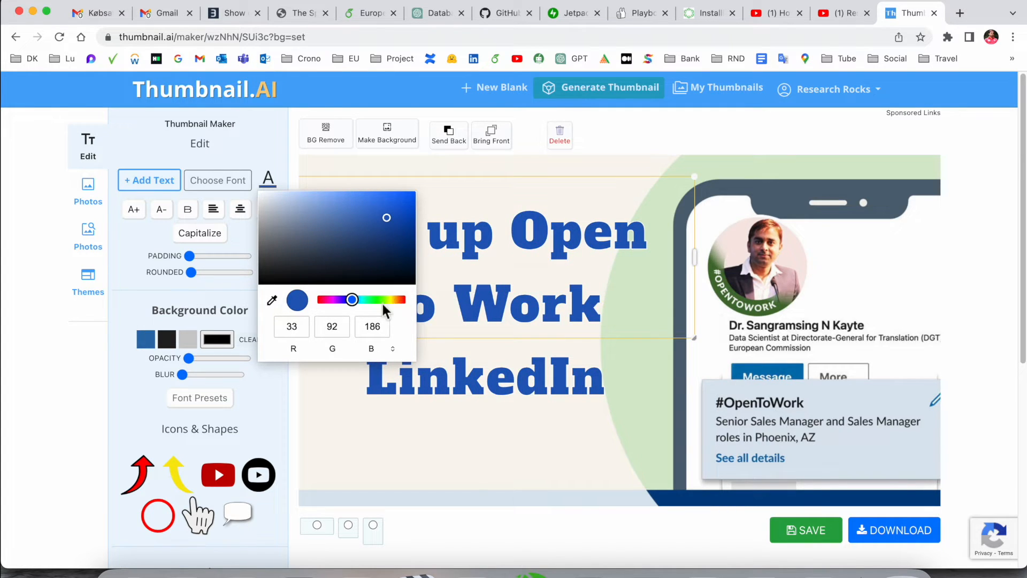
{"action": "left_click", "coordinate": [368, 300]}
{"action": "left_click", "coordinate": [352, 301]}
{"action": "left_click", "coordinate": [441, 433]}
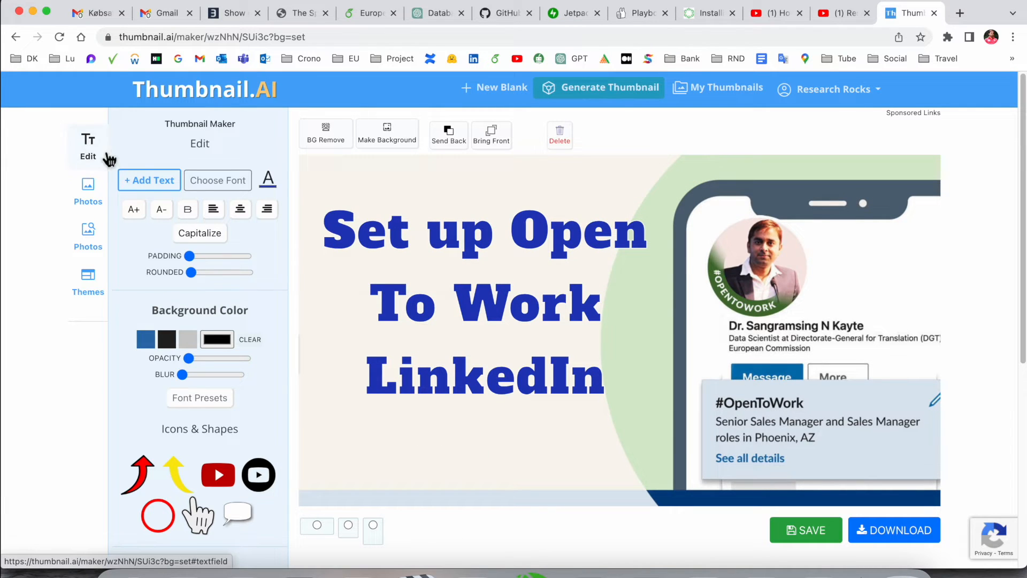
{"action": "left_click", "coordinate": [99, 201]}
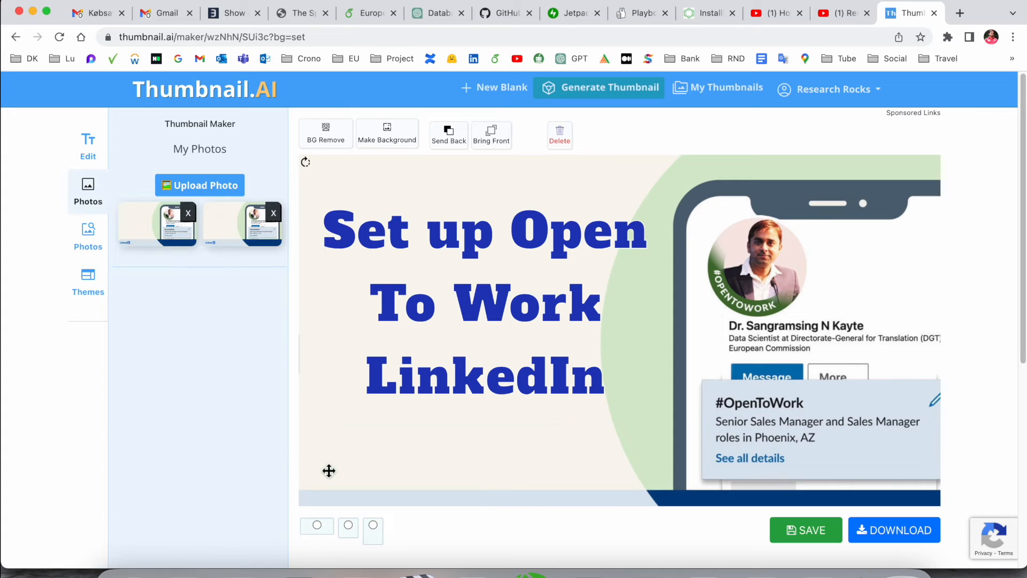
{"action": "left_click", "coordinate": [107, 247]}
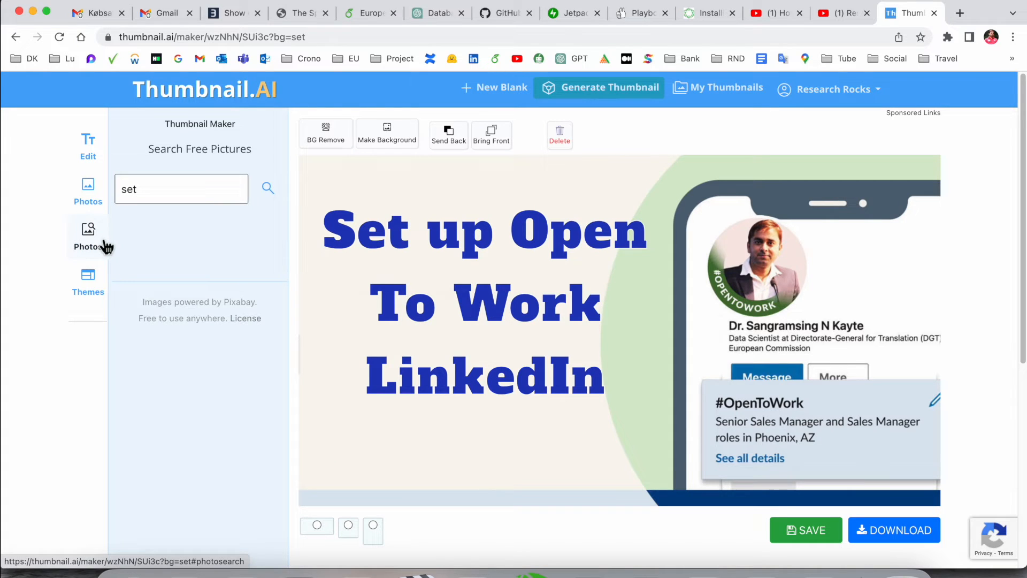
Try out several ready-made themes on the thumbnail, including #5 and #2
{"action": "left_click", "coordinate": [104, 285]}
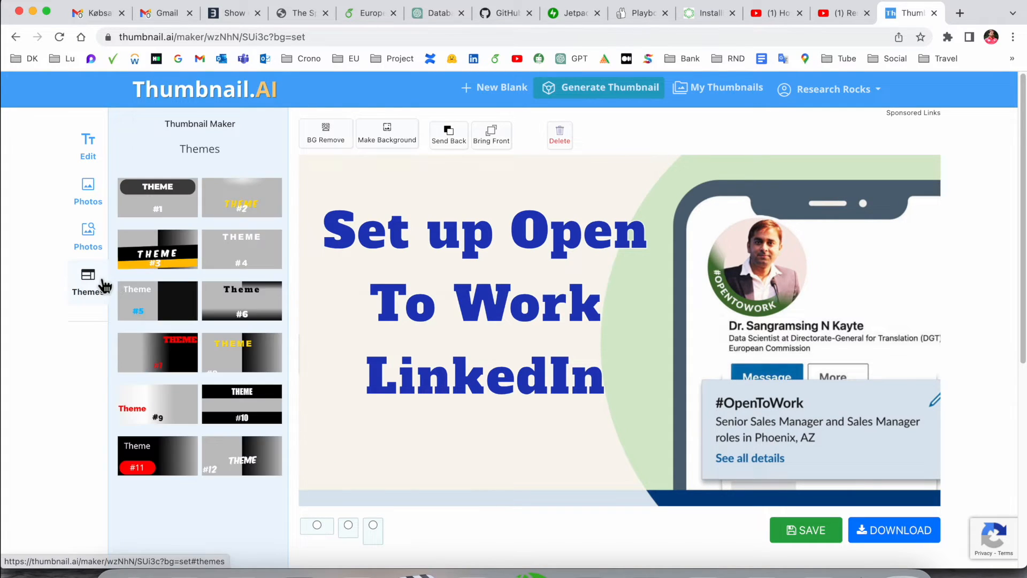
{"action": "left_click", "coordinate": [147, 272]}
{"action": "left_click", "coordinate": [151, 289]}
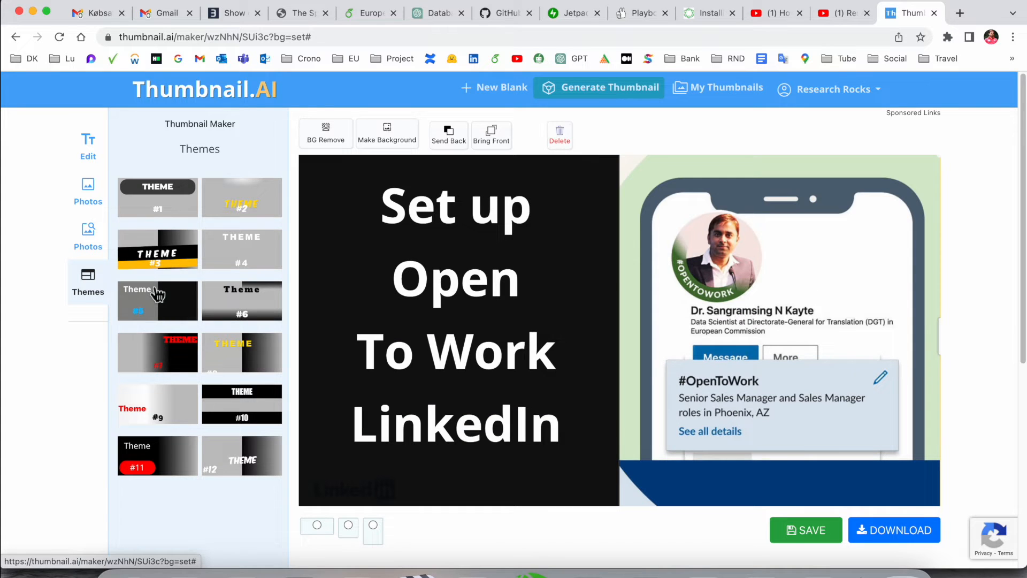
{"action": "left_click", "coordinate": [185, 198]}
{"action": "left_click", "coordinate": [241, 201]}
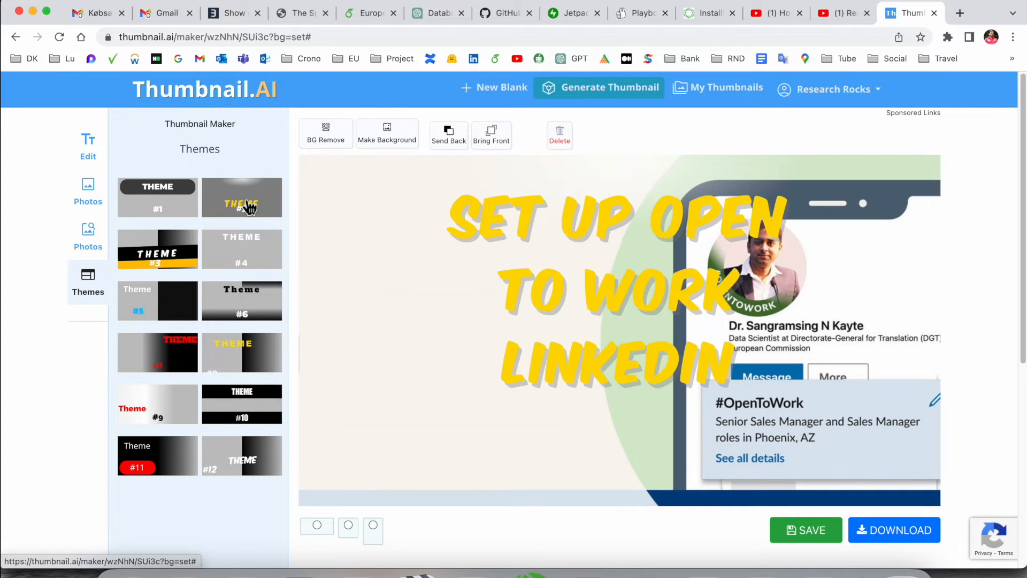
Try to move the yellow title of theme #2 away from the phone picture onto the beige area
{"action": "left_click", "coordinate": [603, 333]}
{"action": "left_click_drag", "start_coordinate": [603, 332], "coordinate": [485, 341]}
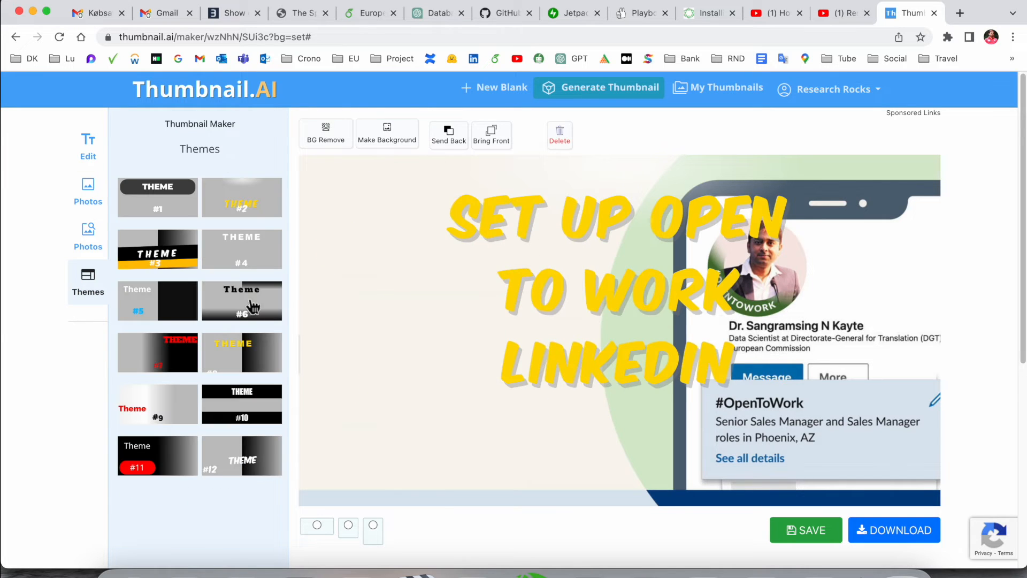
{"action": "left_click_drag", "start_coordinate": [648, 310], "coordinate": [509, 325]}
Apply theme #8 with the dark side gradient, then shrink the title and position it beside the phone
{"action": "left_click", "coordinate": [239, 369]}
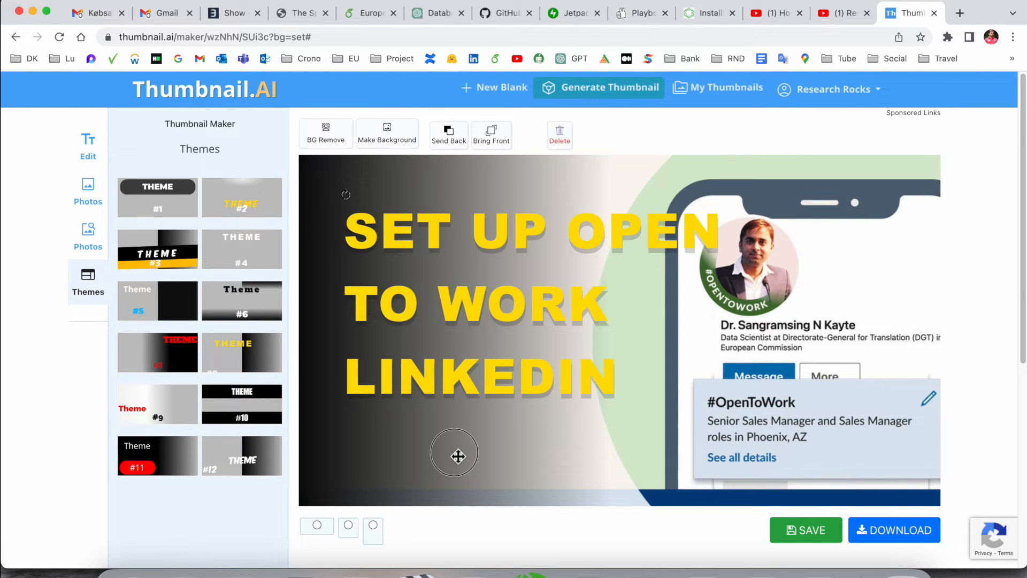
{"action": "left_click", "coordinate": [523, 285]}
{"action": "left_click_drag", "start_coordinate": [524, 285], "coordinate": [495, 275]}
{"action": "left_click_drag", "start_coordinate": [744, 469], "coordinate": [677, 423]}
{"action": "left_click_drag", "start_coordinate": [529, 286], "coordinate": [534, 307]}
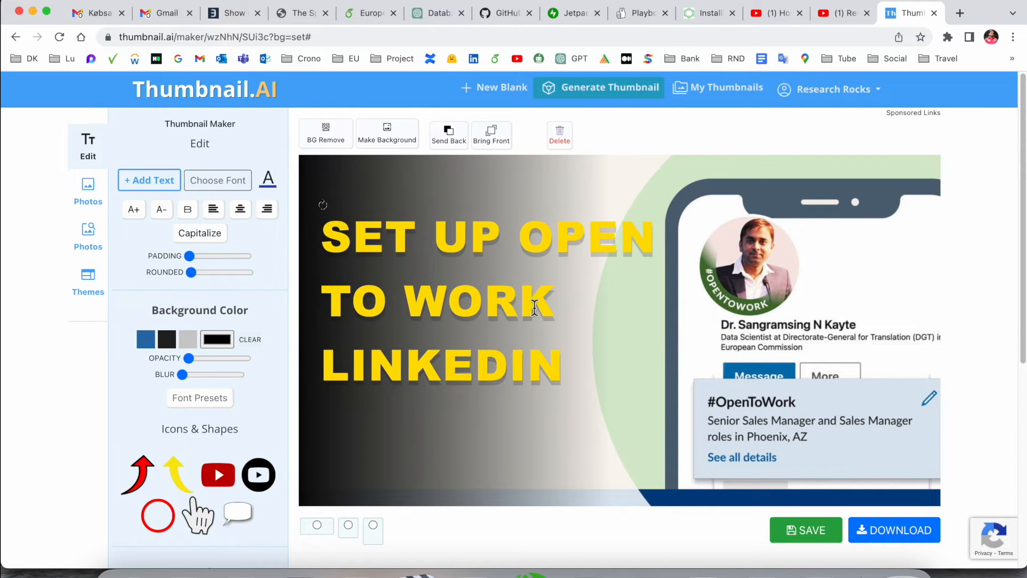
Set the title's text colour to dark blue, RGB 18, 37, 135
{"action": "left_click", "coordinate": [273, 186]}
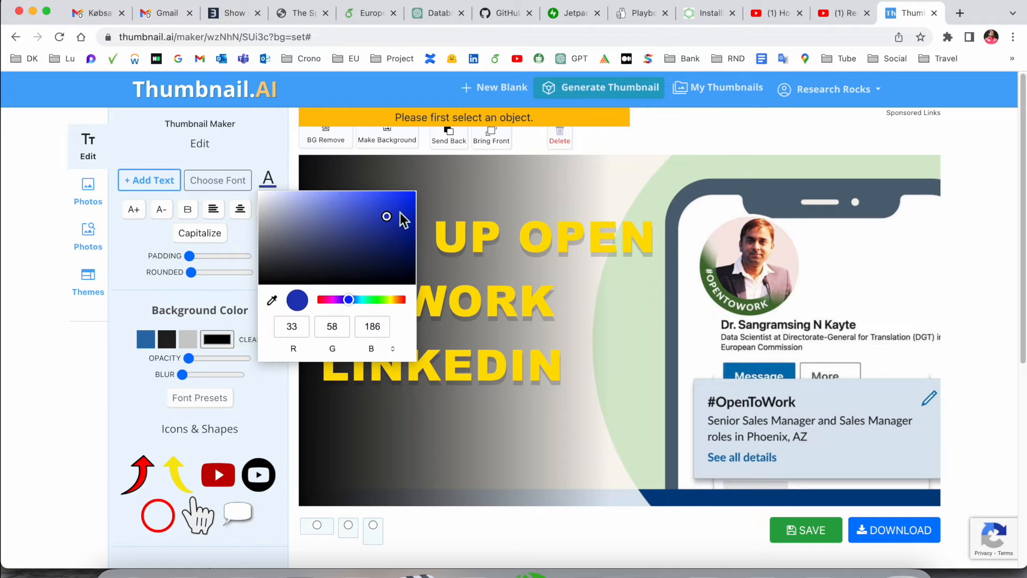
{"action": "left_click", "coordinate": [426, 254]}
{"action": "left_click", "coordinate": [269, 181]}
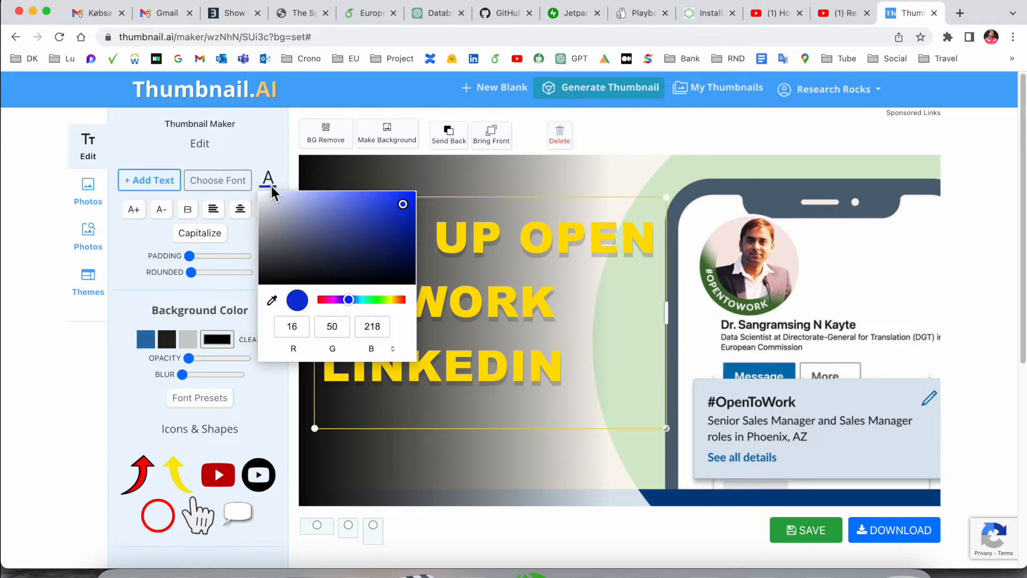
{"action": "left_click", "coordinate": [387, 207]}
{"action": "left_click", "coordinate": [394, 235]}
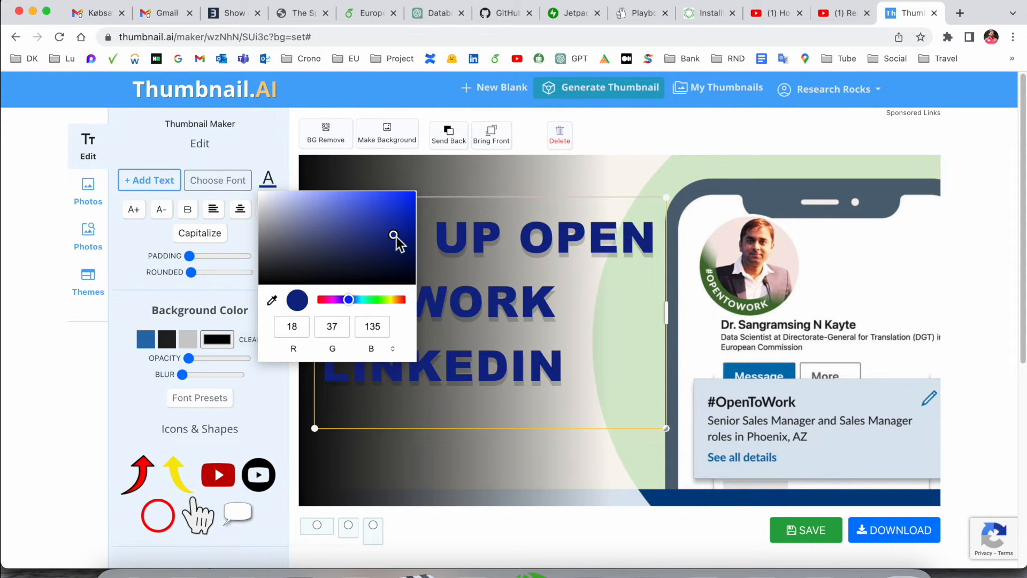
{"action": "left_click", "coordinate": [434, 453]}
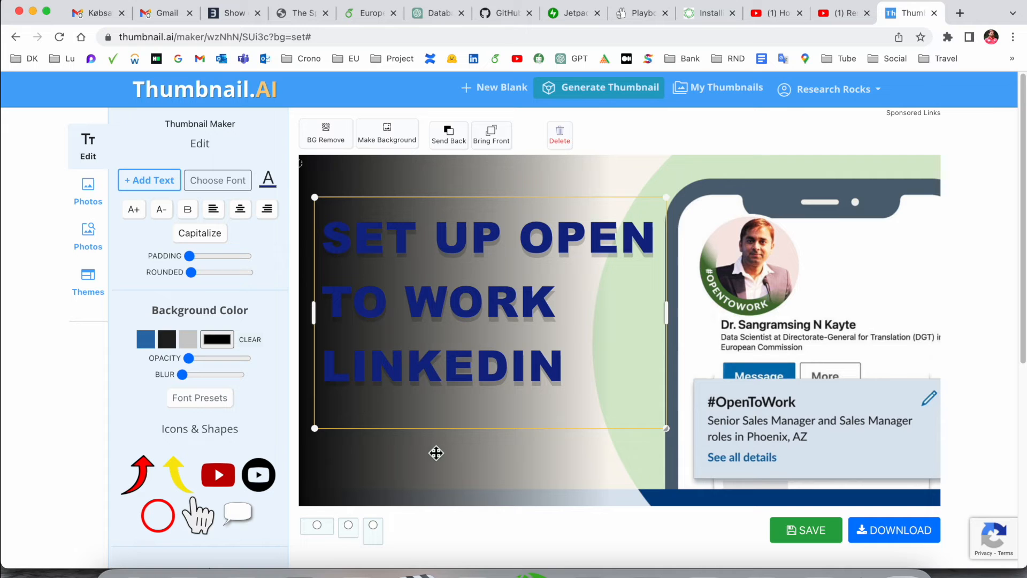
Set the text colour of the thumbnail title to red
{"action": "left_click", "coordinate": [270, 180]}
{"action": "left_click_drag", "start_coordinate": [345, 304], "coordinate": [320, 301]}
{"action": "left_click", "coordinate": [500, 467]}
{"action": "left_click", "coordinate": [653, 147]}
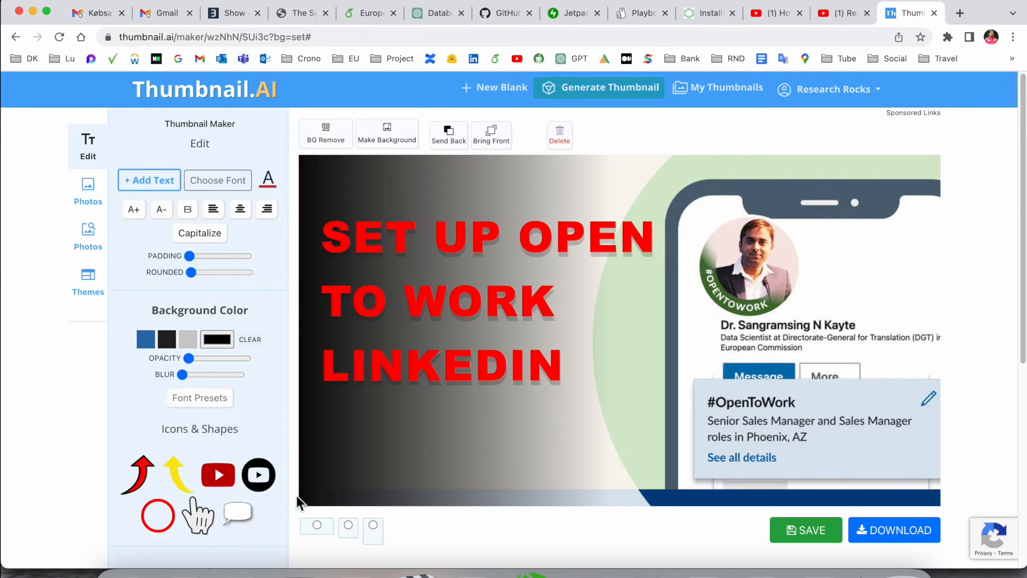
Add the red arrow graphic and position it between the title and the phone, pointing at the profile
{"action": "scroll", "coordinate": [225, 481], "scroll_direction": "down", "scroll_amount": 1}
{"action": "scroll", "coordinate": [223, 480], "scroll_direction": "down", "scroll_amount": 2}
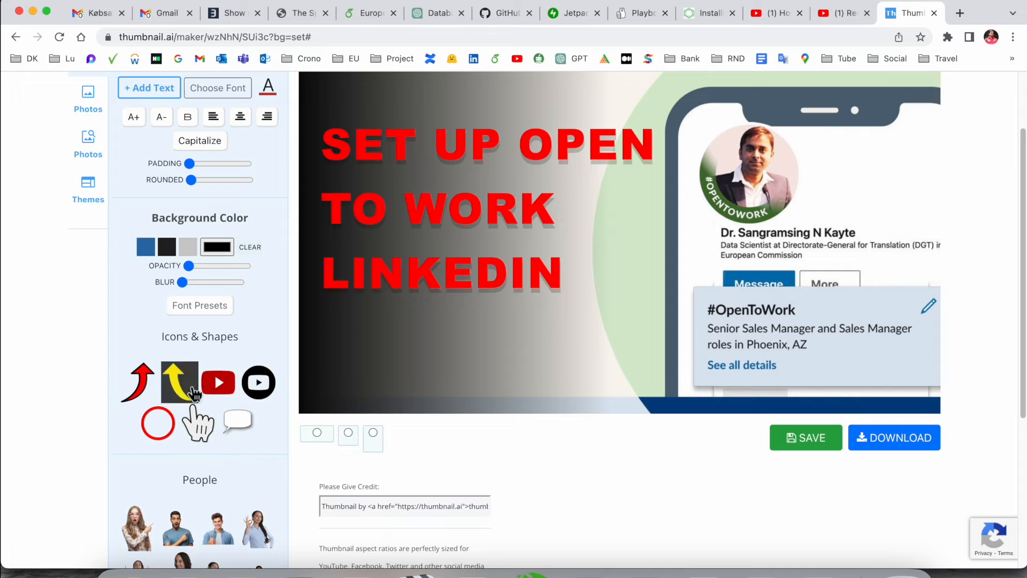
{"action": "left_click", "coordinate": [155, 390]}
{"action": "left_click_drag", "start_coordinate": [420, 160], "coordinate": [707, 241]}
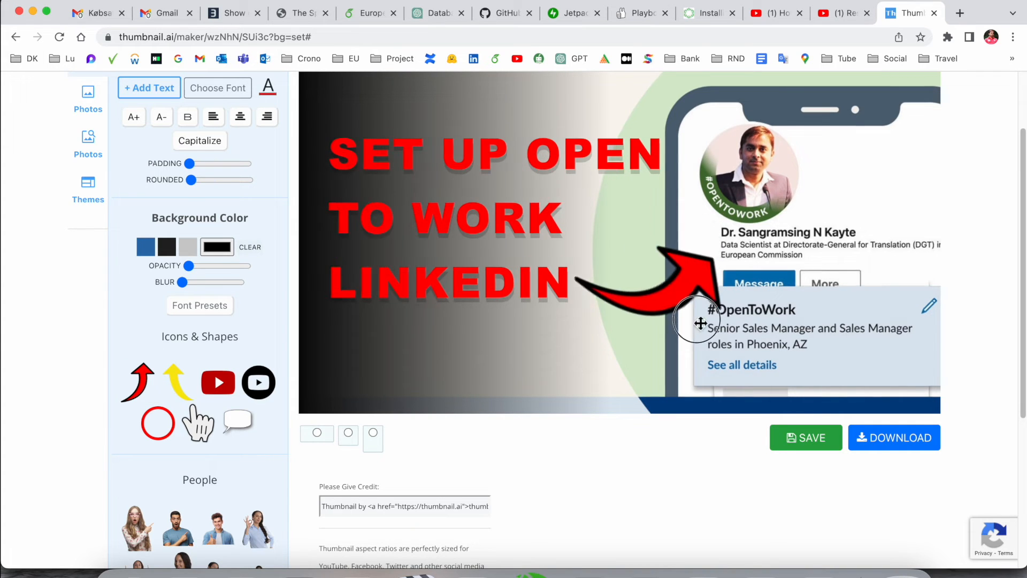
{"action": "left_click_drag", "start_coordinate": [699, 324], "coordinate": [697, 280]}
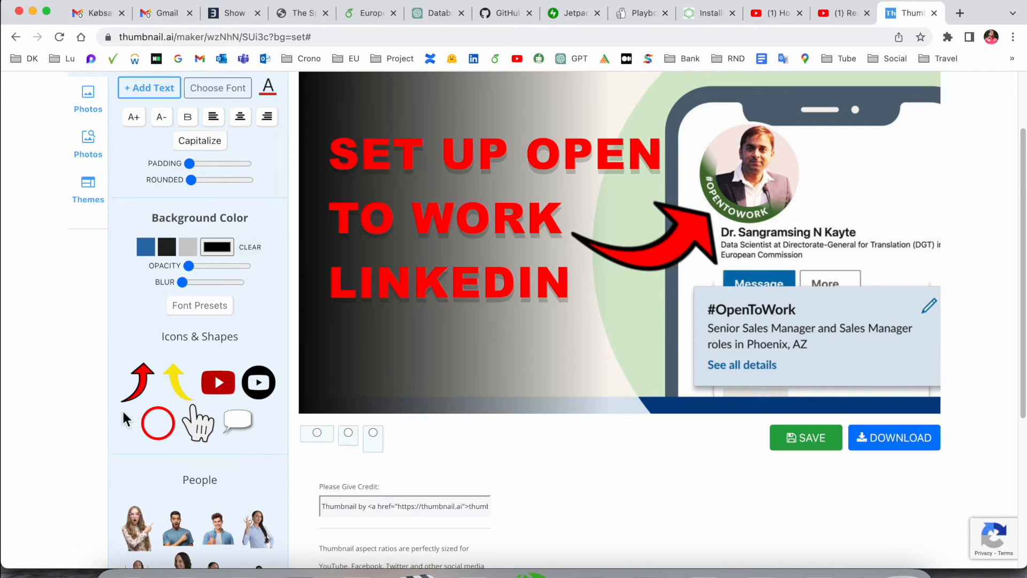
Add the surprised woman with pink glasses, shrink her, shift the title slightly up, and place her over its lower part
{"action": "scroll", "coordinate": [187, 438], "scroll_direction": "down", "scroll_amount": 3}
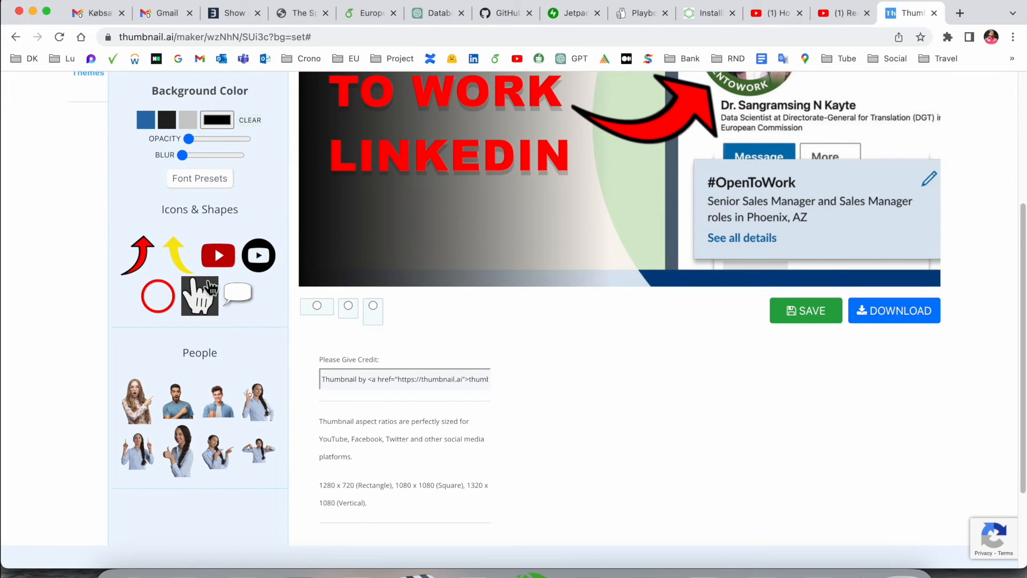
{"action": "scroll", "coordinate": [206, 287], "scroll_direction": "down", "scroll_amount": 3}
{"action": "left_click", "coordinate": [138, 274]}
{"action": "scroll", "coordinate": [724, 378], "scroll_direction": "up", "scroll_amount": 2}
{"action": "scroll", "coordinate": [723, 379], "scroll_direction": "up", "scroll_amount": 4}
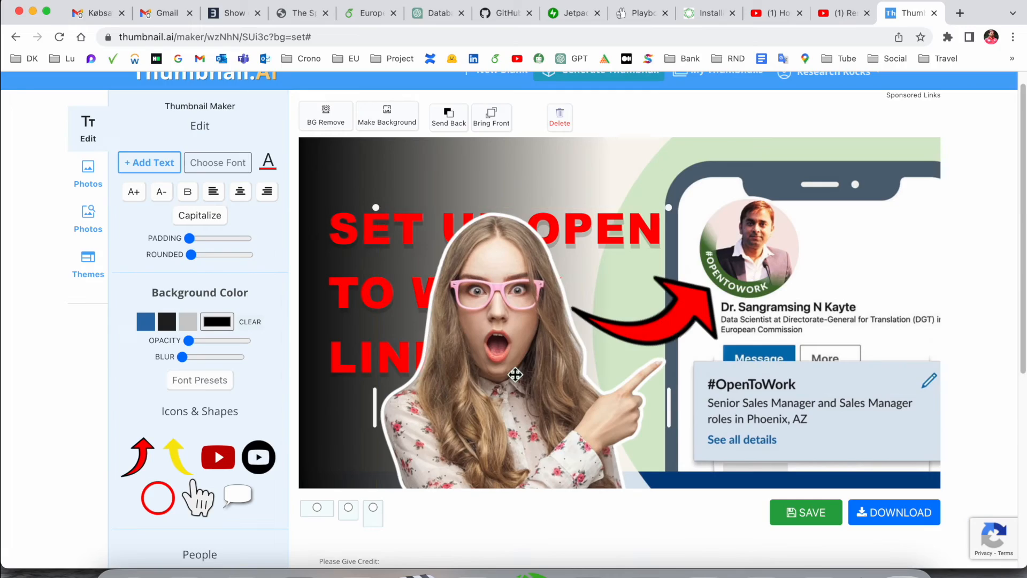
{"action": "left_click_drag", "start_coordinate": [676, 216], "coordinate": [635, 247]}
{"action": "left_click_drag", "start_coordinate": [479, 435], "coordinate": [797, 400]}
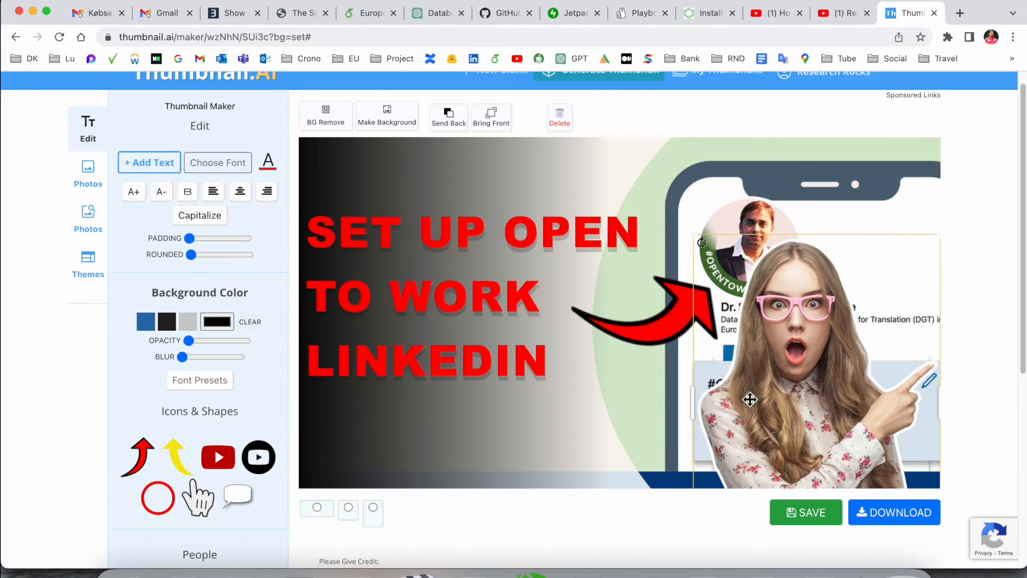
{"action": "left_click_drag", "start_coordinate": [372, 354], "coordinate": [387, 328]}
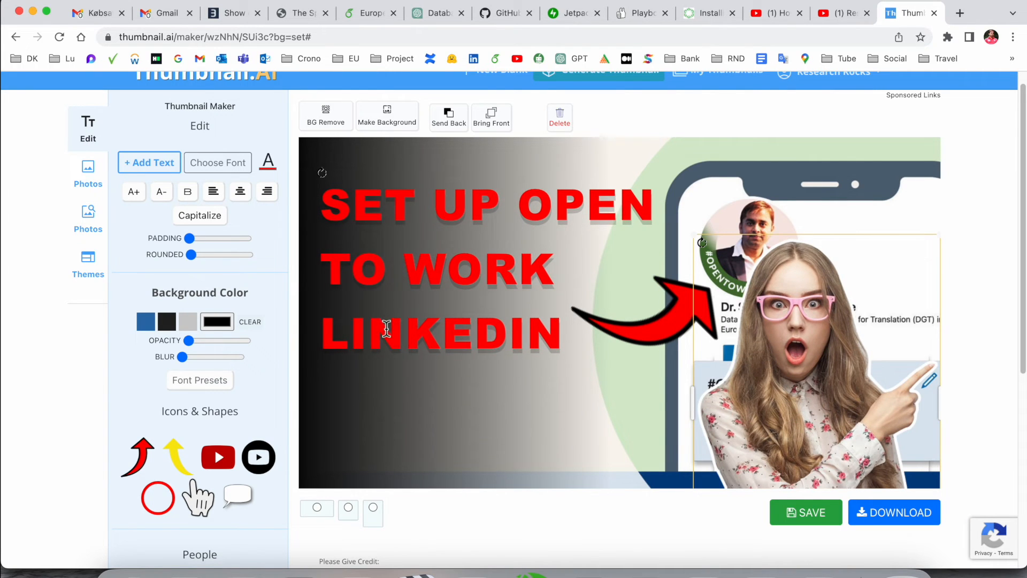
{"action": "left_click_drag", "start_coordinate": [825, 379], "coordinate": [489, 374]}
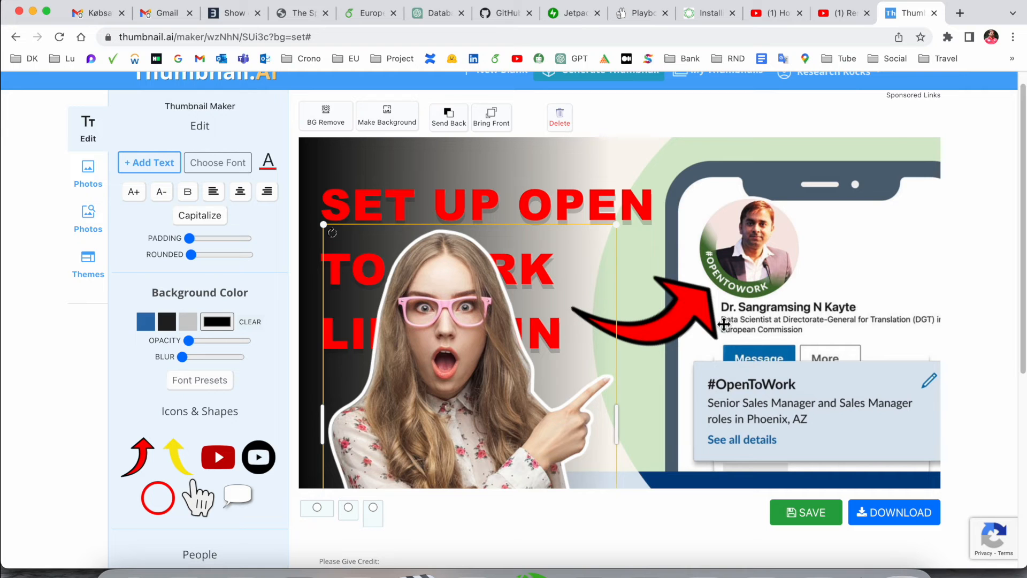
Delete the red arrow, then shrink the woman and place her beside the phone, pointing at the #OpenToWork card
{"action": "left_click", "coordinate": [718, 316]}
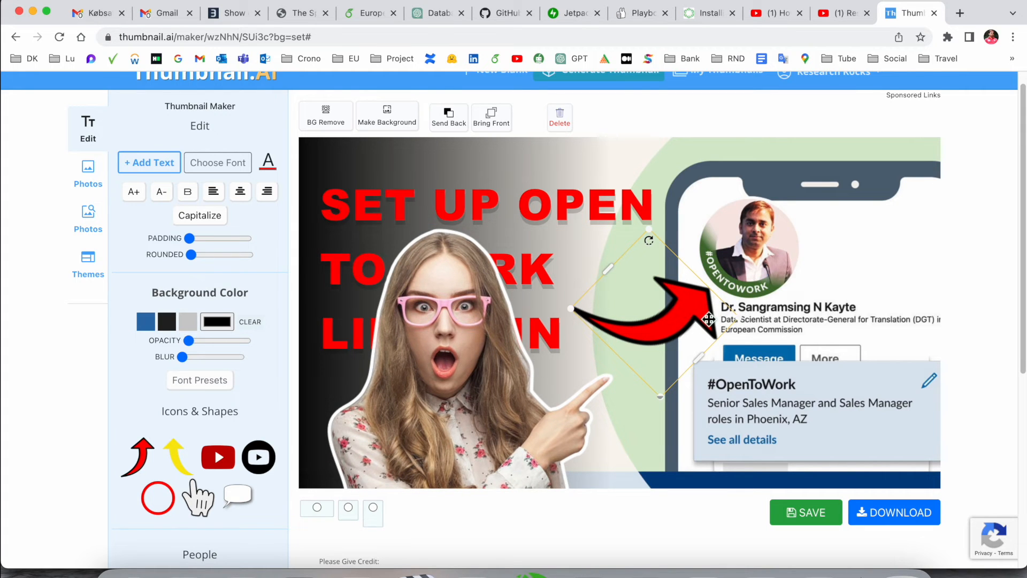
{"action": "scroll", "coordinate": [339, 138], "scroll_direction": "down", "scroll_amount": 1}
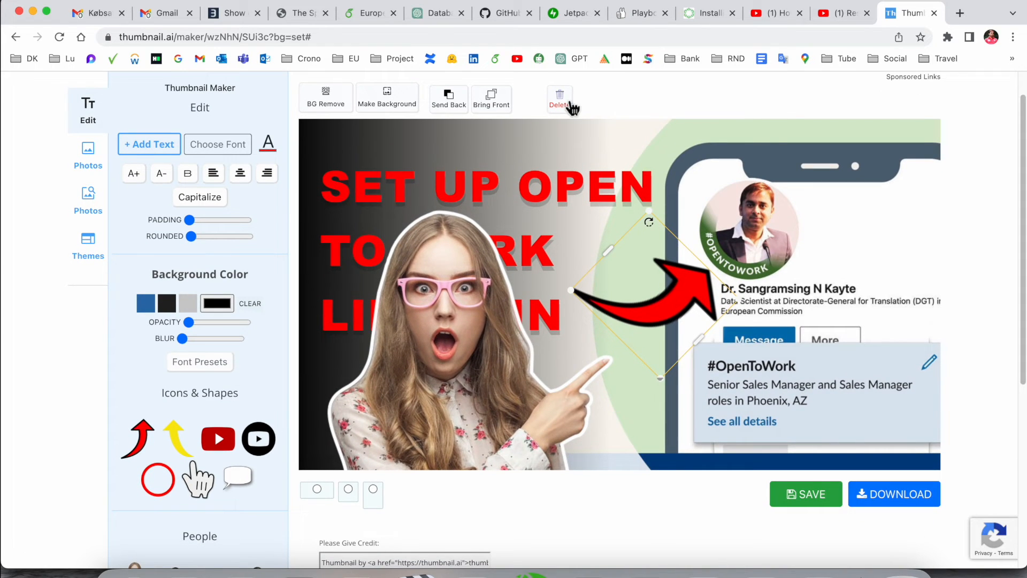
{"action": "left_click", "coordinate": [565, 102]}
{"action": "left_click_drag", "start_coordinate": [335, 216], "coordinate": [538, 281]}
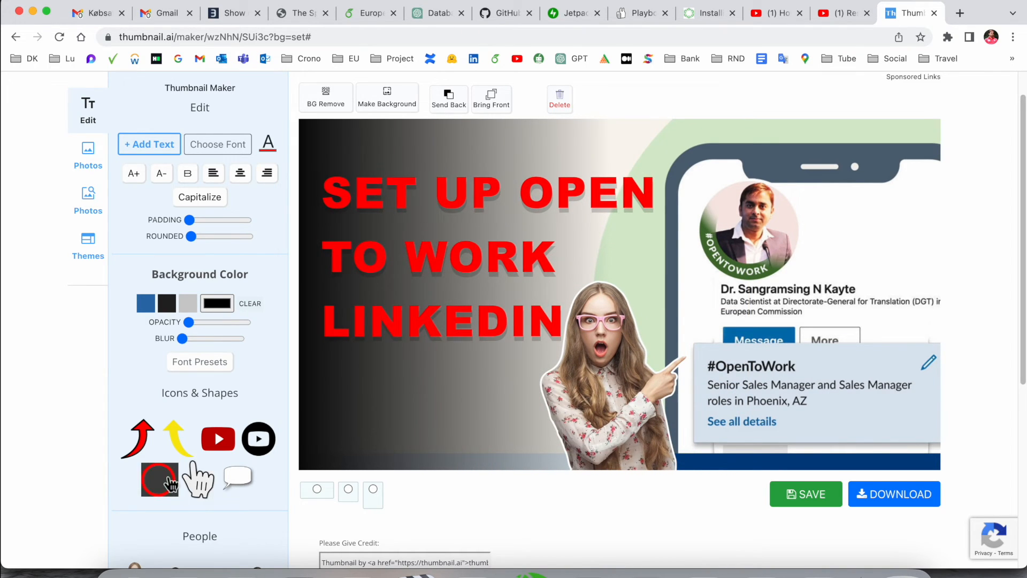
Try the thumbnail in the square format, then return it to the rectangular format
{"action": "scroll", "coordinate": [160, 479], "scroll_direction": "down", "scroll_amount": 5}
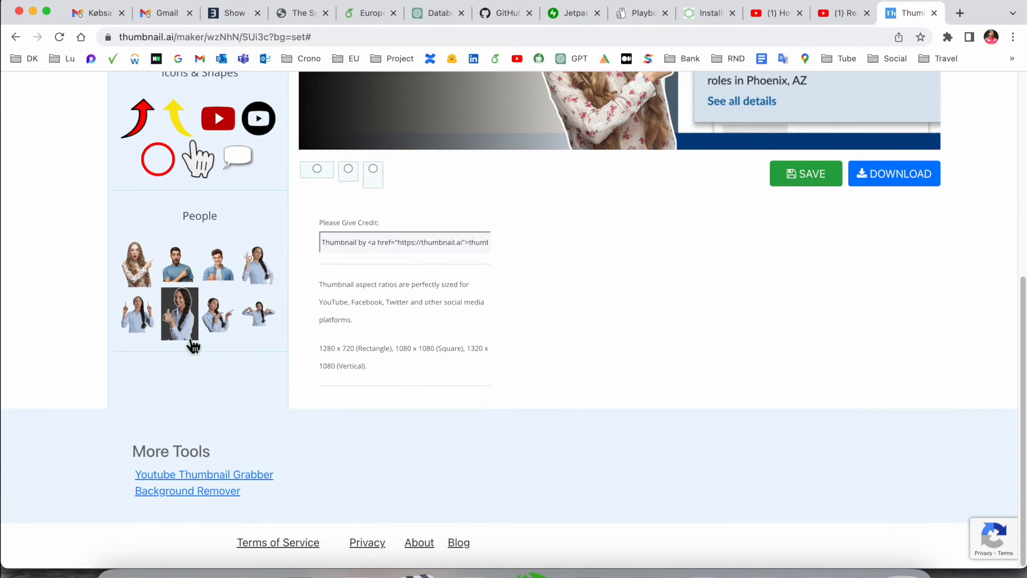
{"action": "scroll", "coordinate": [190, 344], "scroll_direction": "up", "scroll_amount": 4}
{"action": "scroll", "coordinate": [190, 345], "scroll_direction": "down", "scroll_amount": 1}
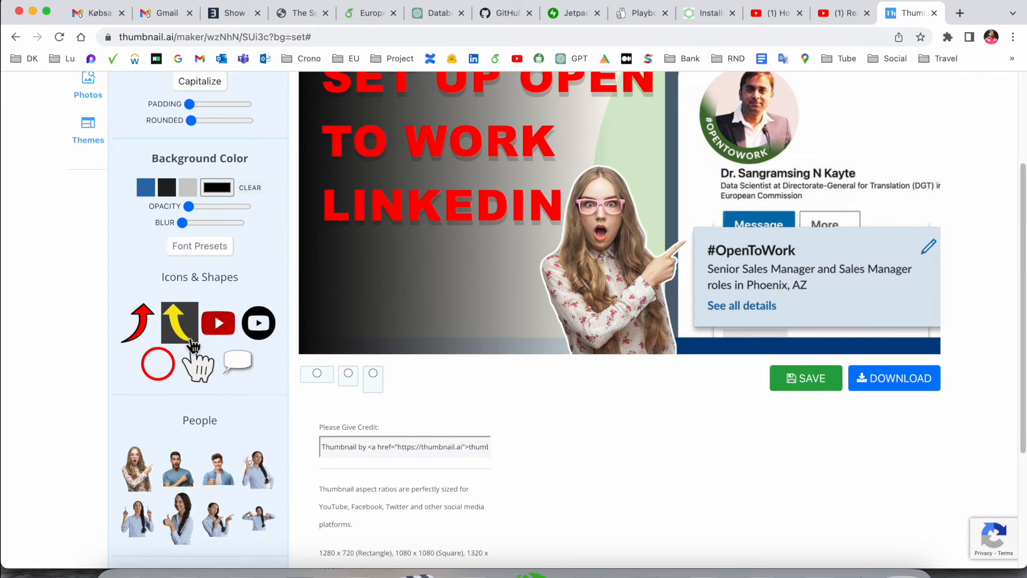
{"action": "left_click", "coordinate": [346, 374]}
{"action": "scroll", "coordinate": [465, 374], "scroll_direction": "up", "scroll_amount": 3}
{"action": "scroll", "coordinate": [465, 374], "scroll_direction": "down", "scroll_amount": 3}
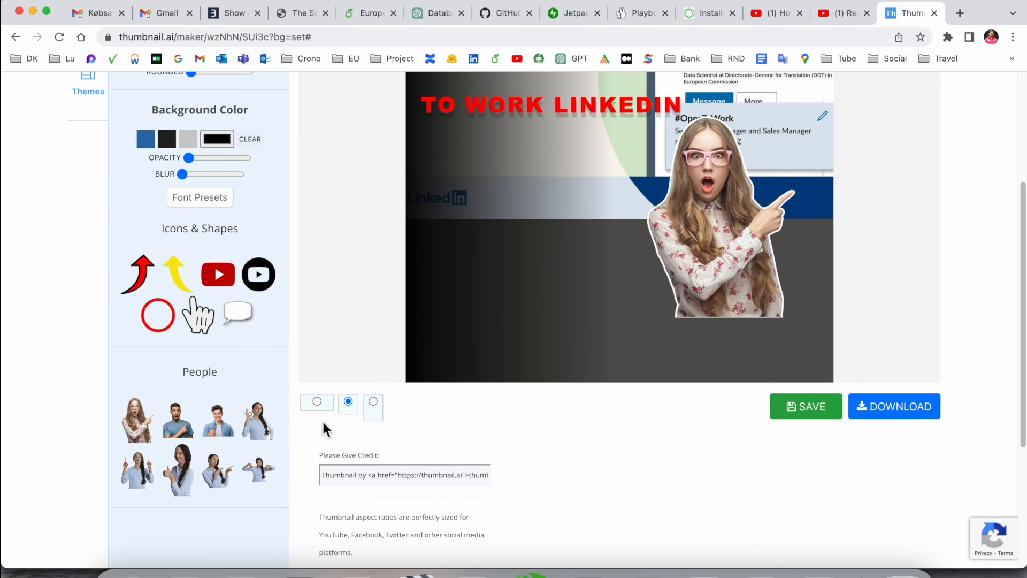
{"action": "left_click", "coordinate": [321, 408]}
{"action": "scroll", "coordinate": [408, 422], "scroll_direction": "down", "scroll_amount": 3}
{"action": "scroll", "coordinate": [408, 412], "scroll_direction": "up", "scroll_amount": 5}
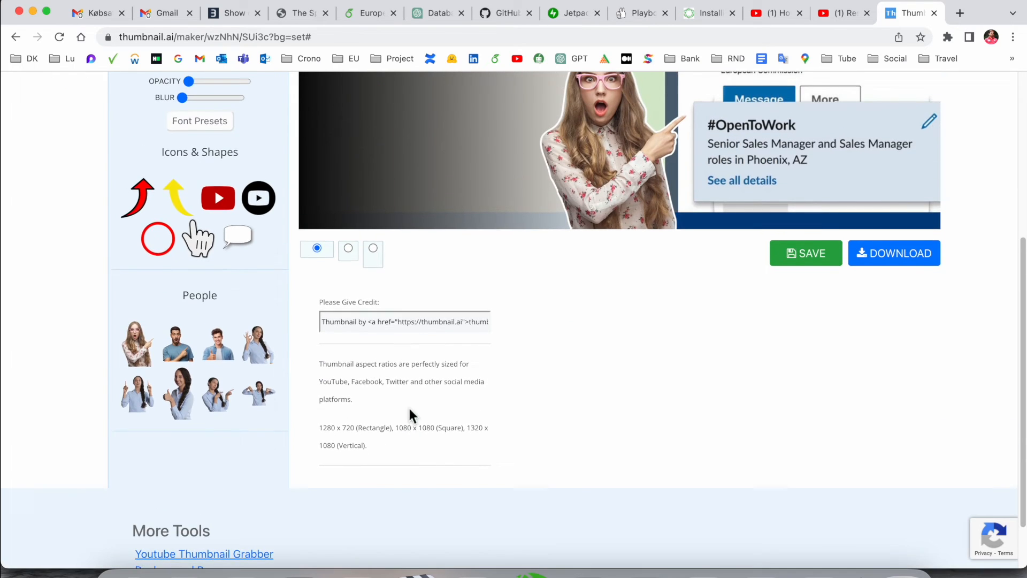
{"action": "scroll", "coordinate": [411, 332], "scroll_direction": "up", "scroll_amount": 1}
{"action": "left_click", "coordinate": [374, 458]}
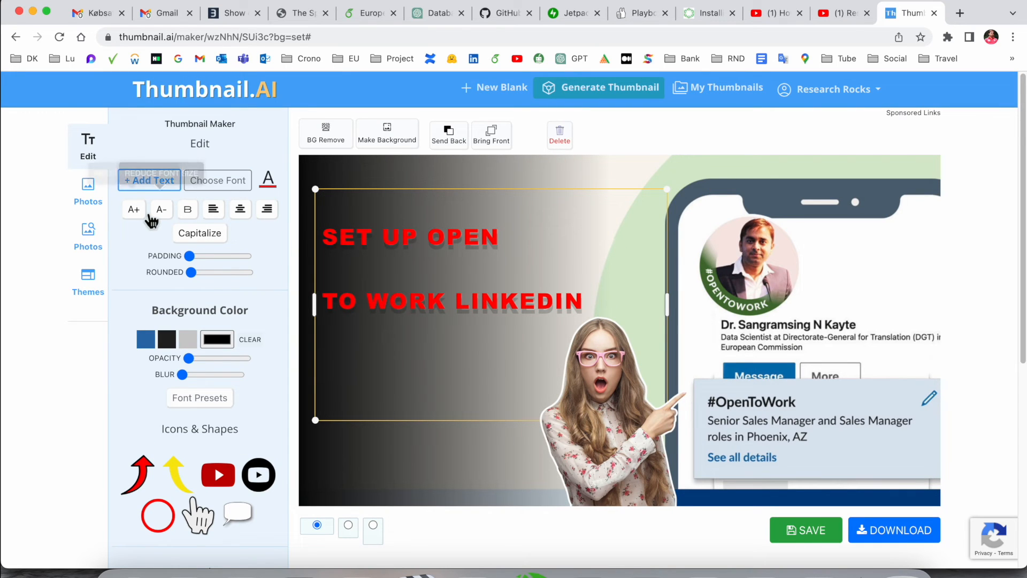
Try to adjust the title's font size, enlarging it twice and reducing it once
{"action": "left_click", "coordinate": [134, 209]}
{"action": "left_click", "coordinate": [134, 209]}
{"action": "left_click", "coordinate": [161, 210]}
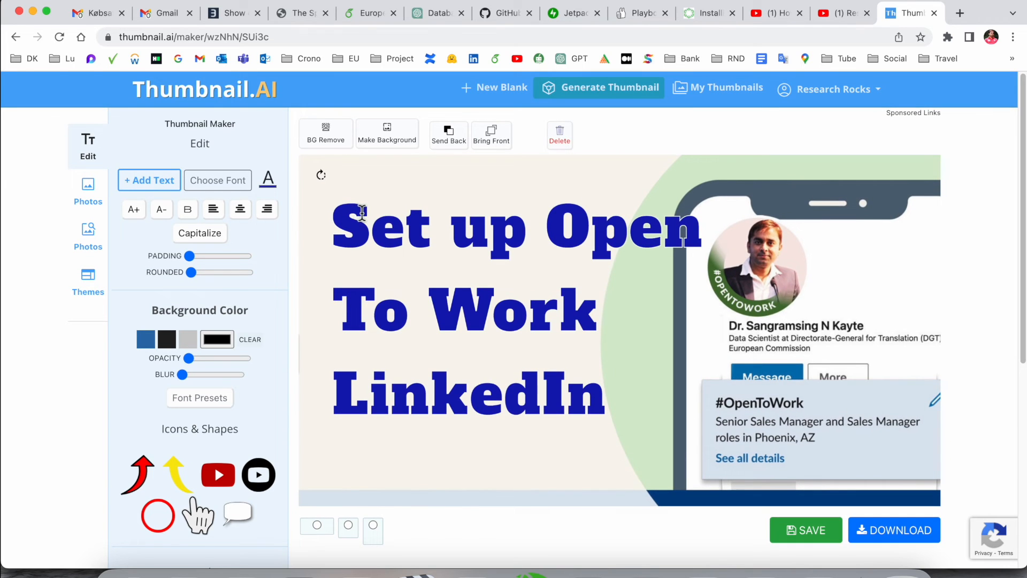
Download the thumbnail, open the PNG file in Preview to inspect it, then close it
{"action": "scroll", "coordinate": [963, 339], "scroll_direction": "down", "scroll_amount": 5}
{"action": "left_click", "coordinate": [900, 320]}
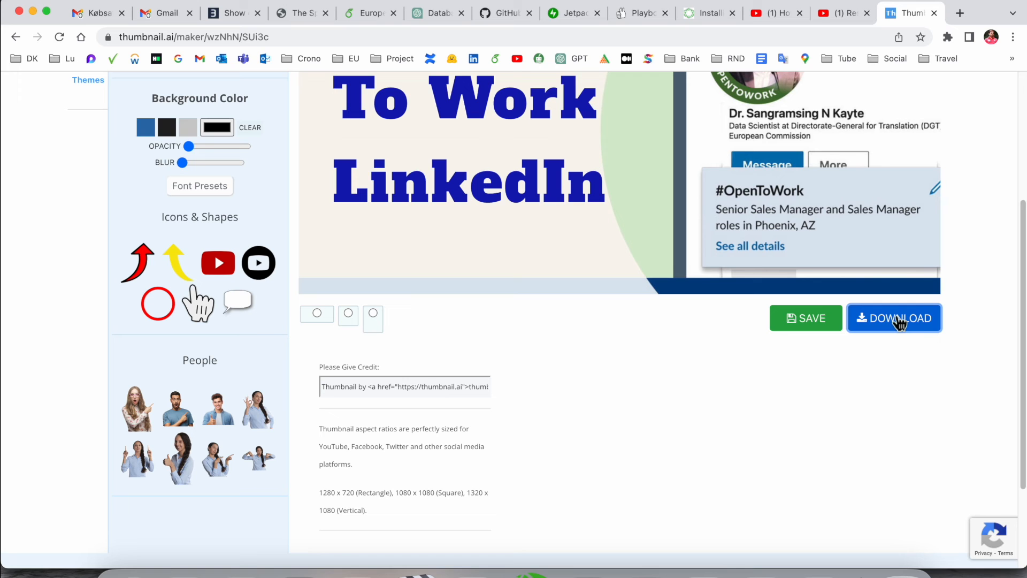
{"action": "left_click", "coordinate": [63, 551]}
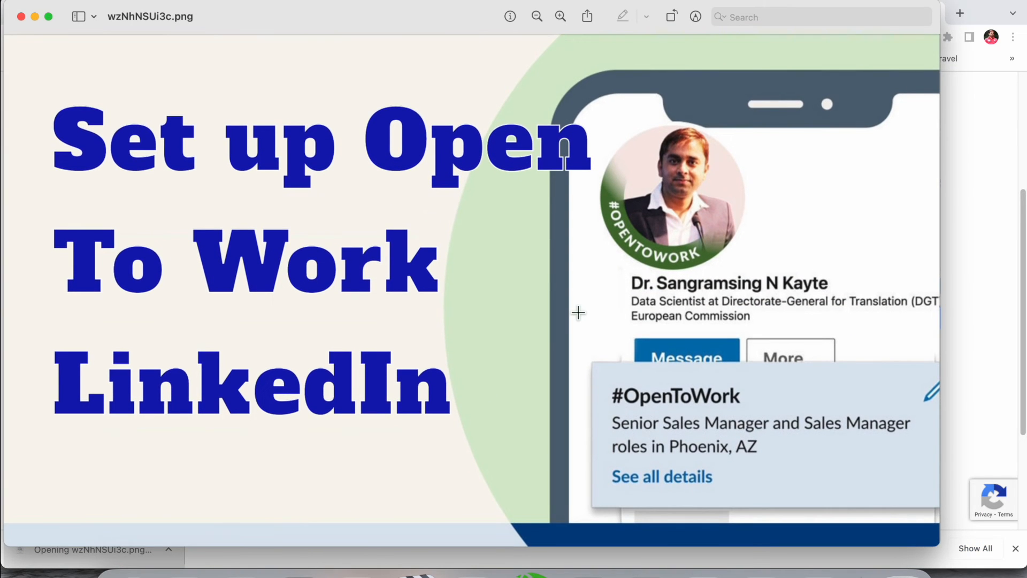
{"action": "scroll", "coordinate": [579, 313], "scroll_direction": "up", "scroll_amount": 3}
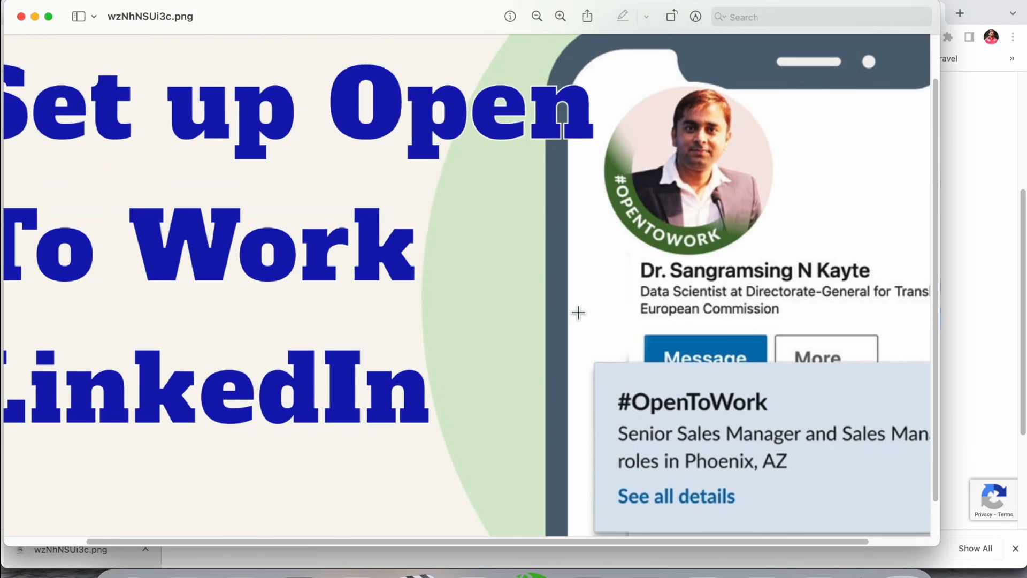
{"action": "scroll", "coordinate": [578, 312], "scroll_direction": "down", "scroll_amount": 3}
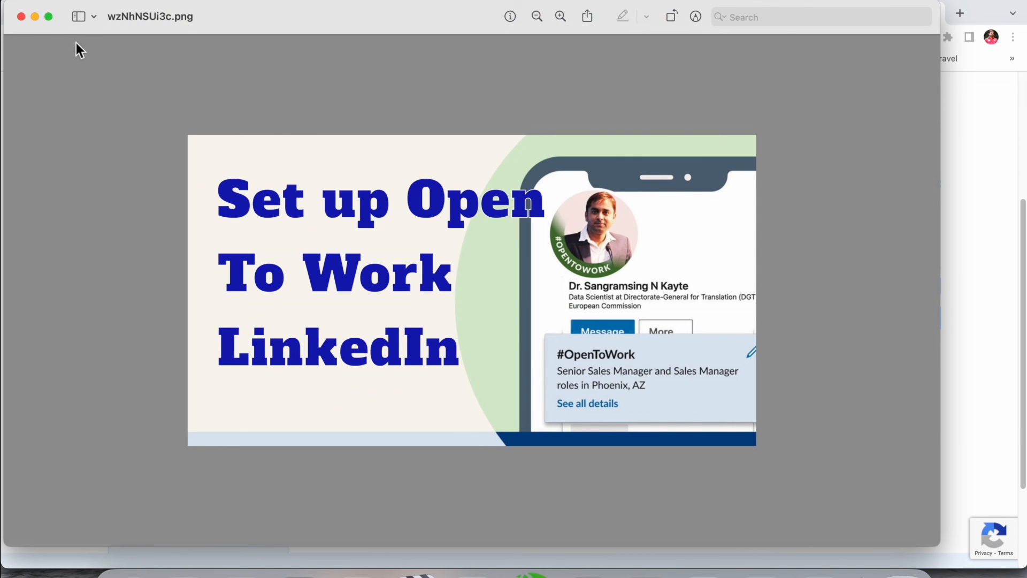
{"action": "left_click", "coordinate": [21, 16]}
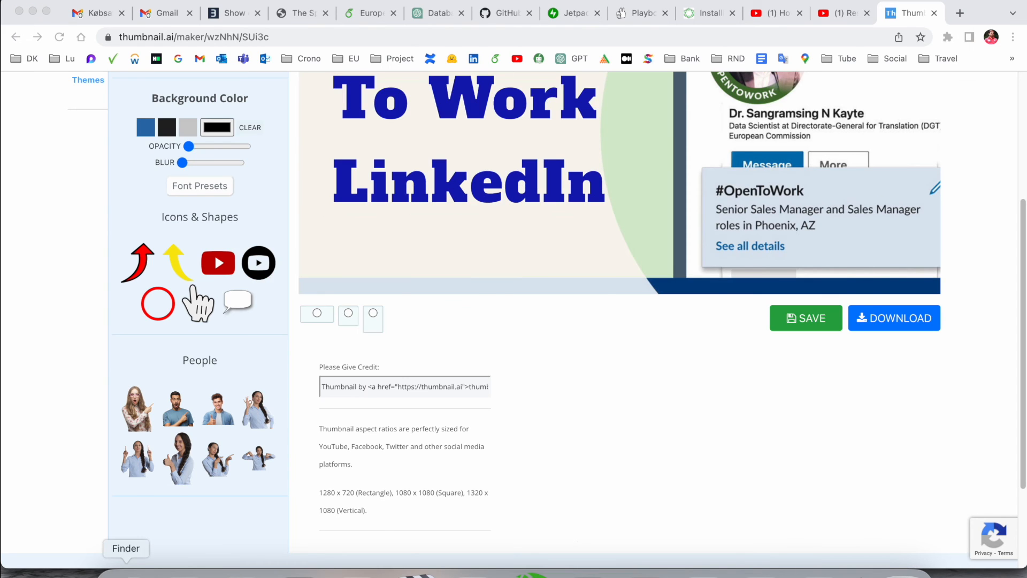
Return to the thumbnail editor and open the list of saved thumbnails
{"action": "left_click", "coordinate": [125, 574]}
{"action": "left_click", "coordinate": [290, 206]}
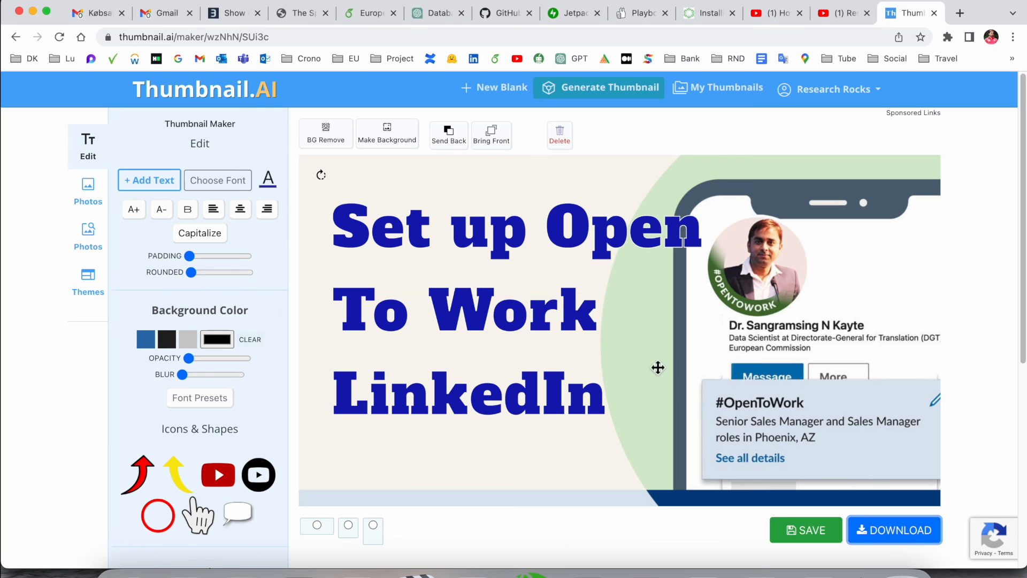
{"action": "left_click", "coordinate": [740, 94]}
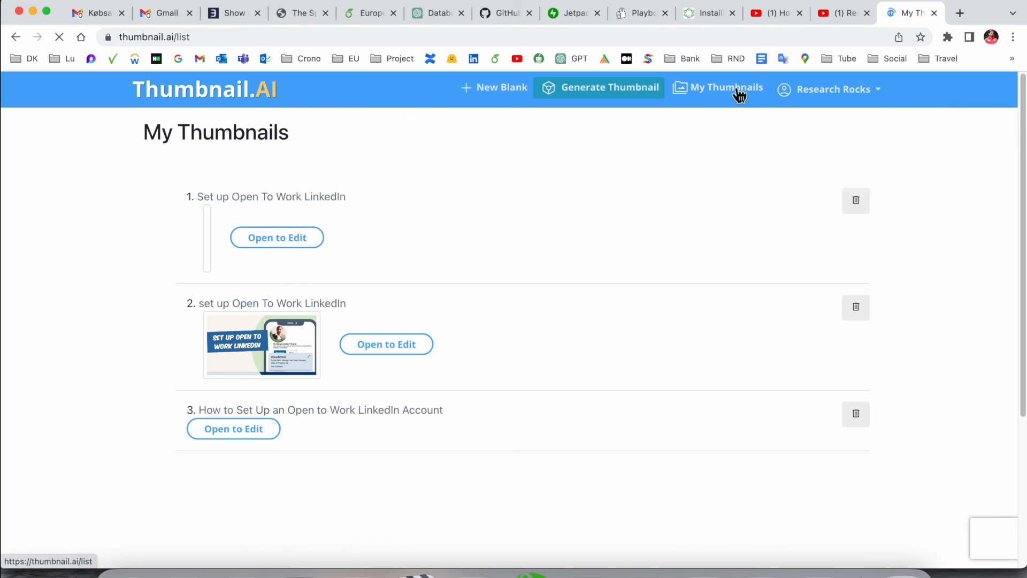